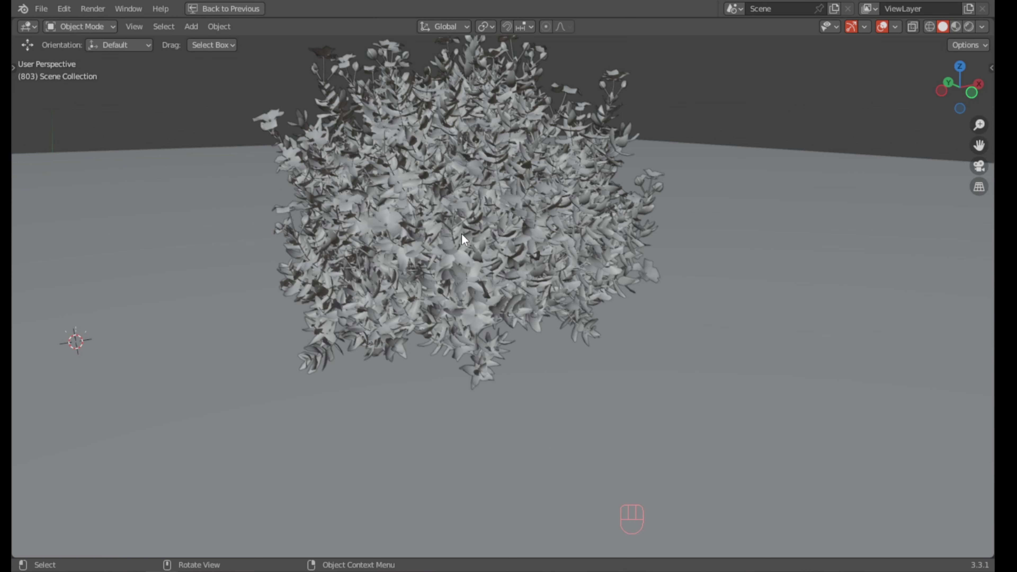
Restore the full layout and delete the Cistus bush from the scene.
{"action": "key", "text": "ctrl+space"}
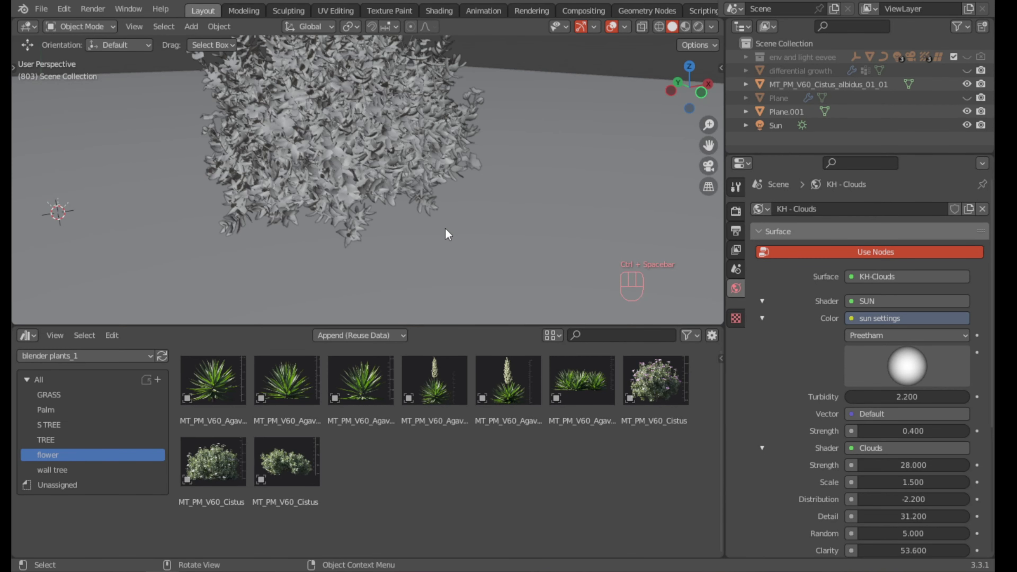
{"action": "left_click", "coordinate": [366, 135]}
{"action": "middle_click_drag", "start_coordinate": [362, 122], "coordinate": [374, 159]}
{"action": "key", "text": "x"}
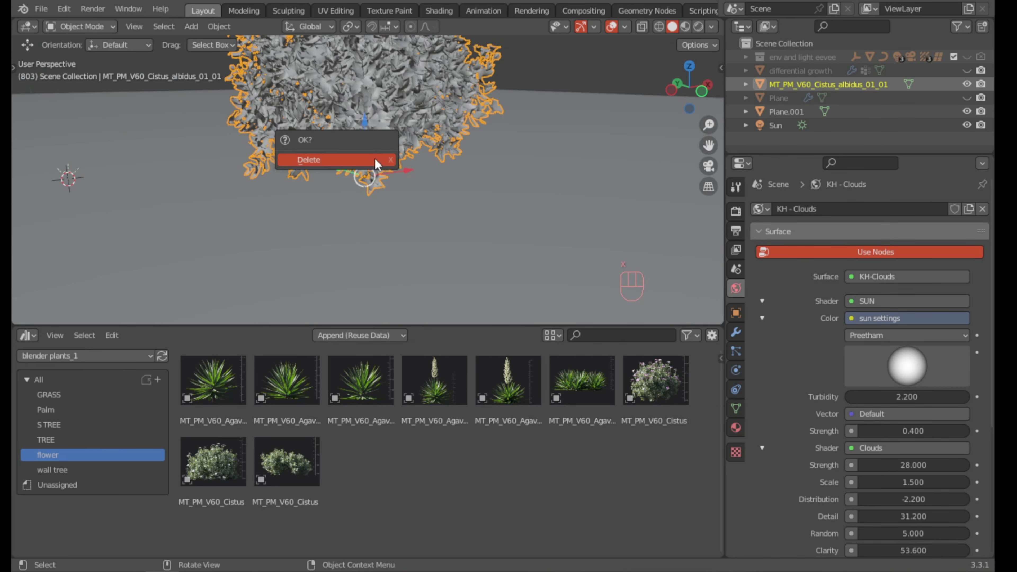
{"action": "left_click", "coordinate": [375, 159]}
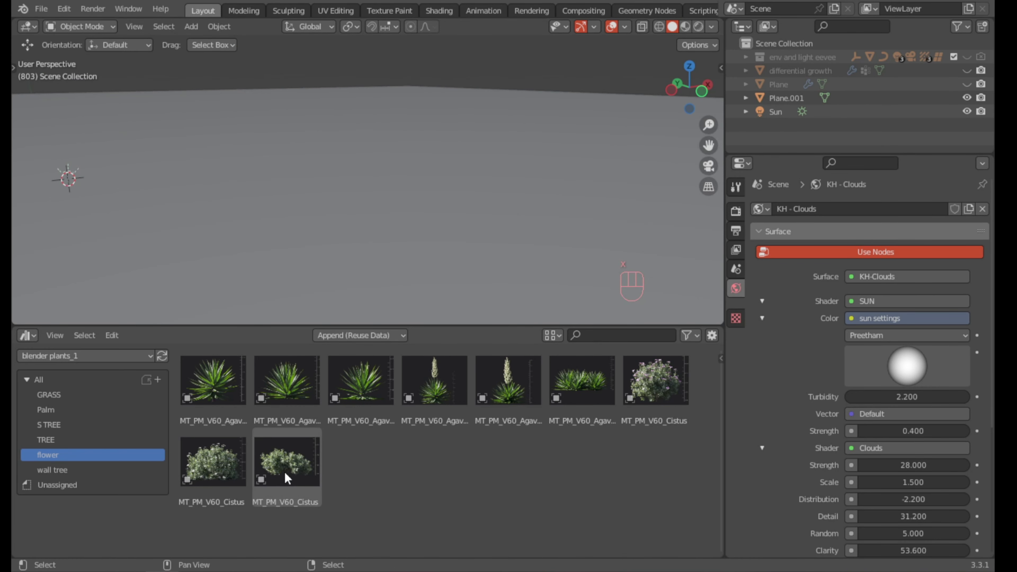
Place an Agave sisalana asset on the ground plane, inspect it, then delete it.
{"action": "left_click", "coordinate": [371, 381]}
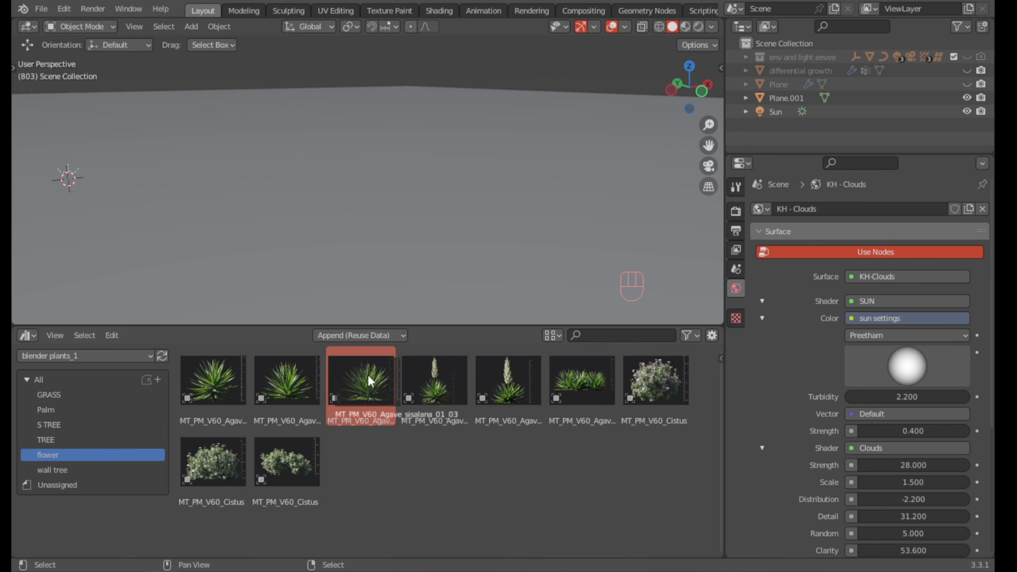
{"action": "left_click_drag", "start_coordinate": [371, 380], "coordinate": [393, 210]}
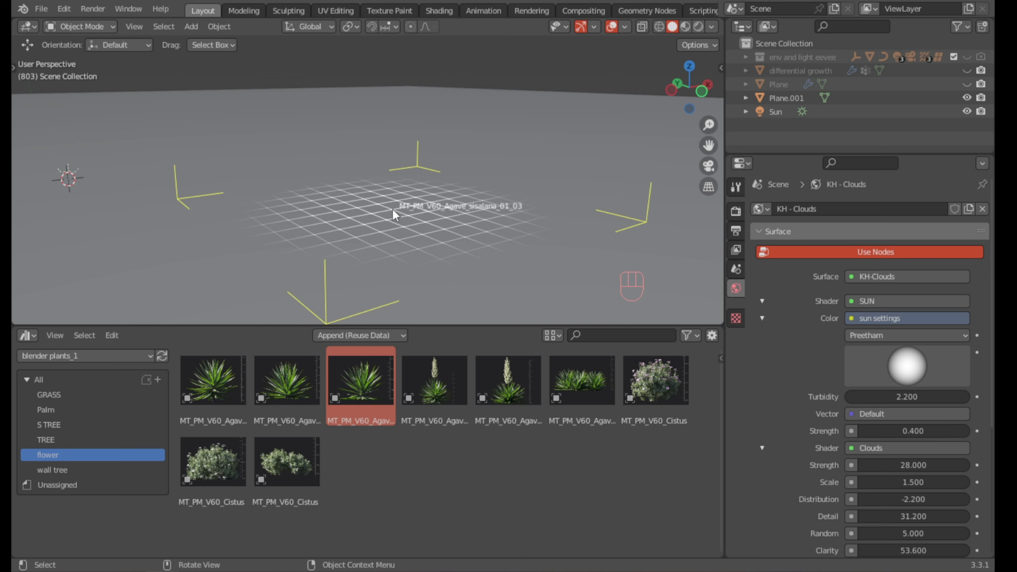
{"action": "left_click_drag", "start_coordinate": [415, 196], "coordinate": [415, 197]}
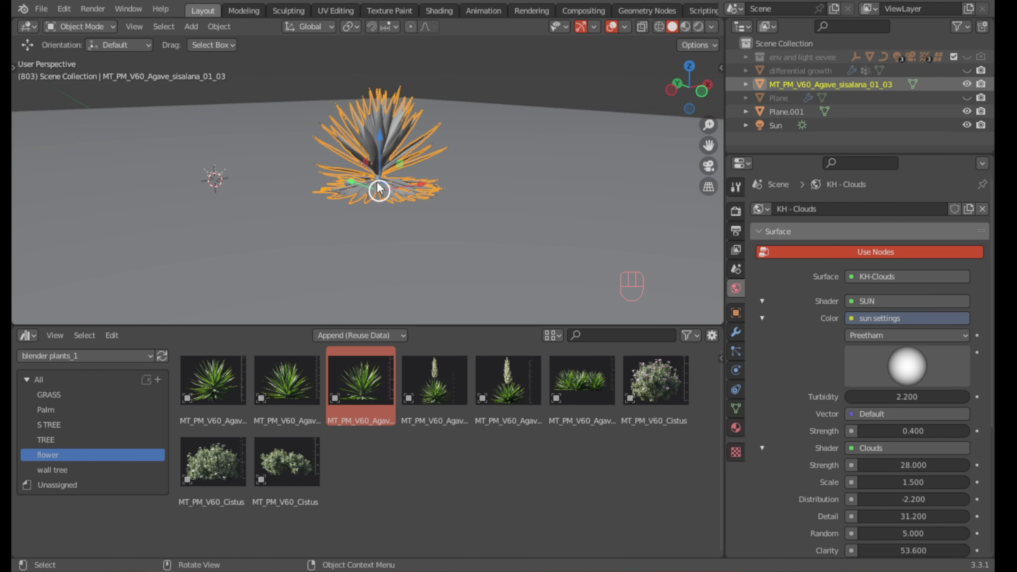
{"action": "middle_click_drag", "start_coordinate": [377, 181], "coordinate": [401, 195]}
{"action": "key", "text": "x"}
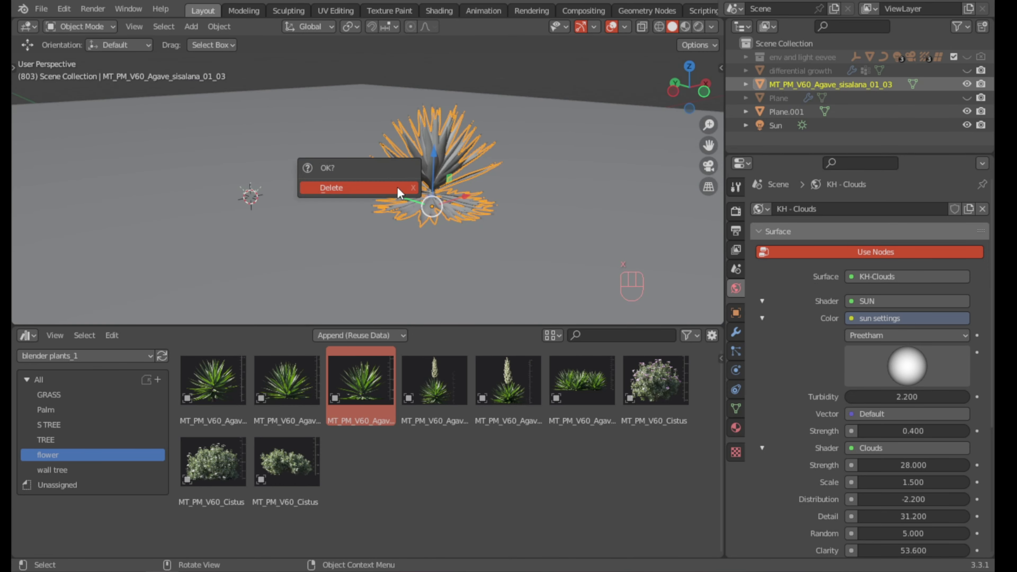
{"action": "left_click", "coordinate": [397, 187]}
{"action": "left_click", "coordinate": [49, 395]}
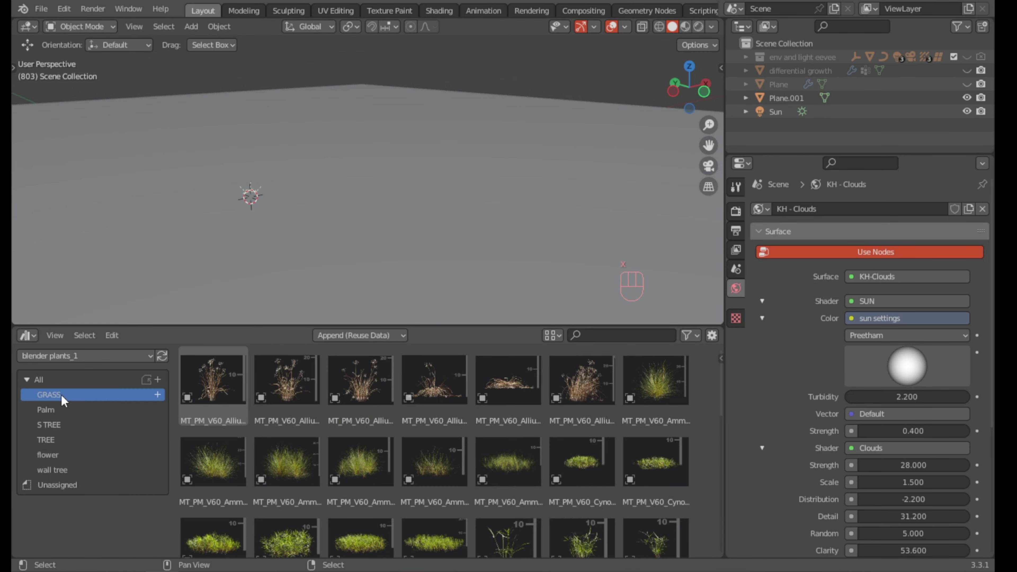
{"action": "left_click_drag", "start_coordinate": [362, 492], "coordinate": [326, 227]}
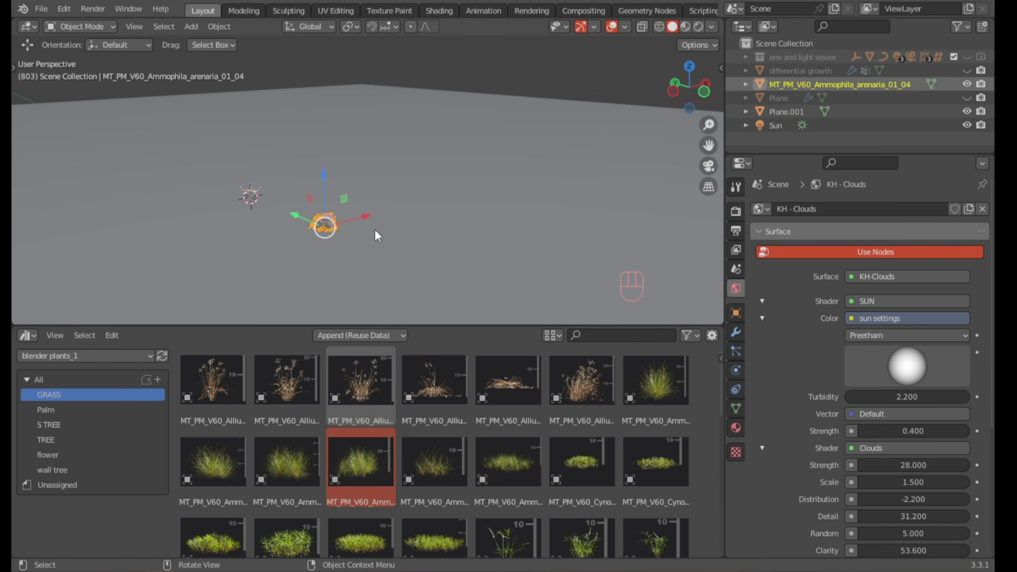
{"action": "key", "text": "s"}
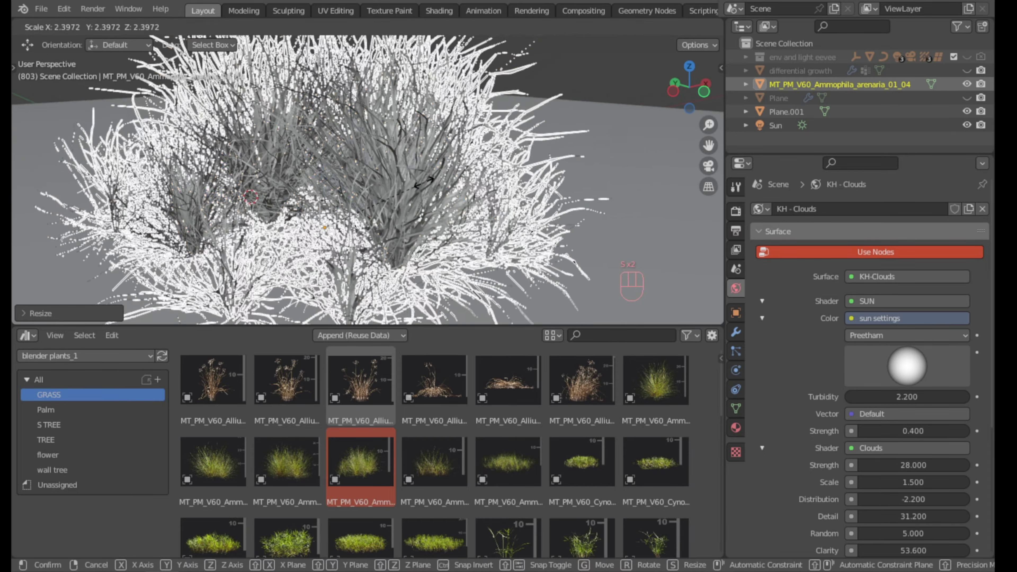
{"action": "left_click", "coordinate": [364, 199]}
{"action": "middle_click_drag", "start_coordinate": [364, 198], "coordinate": [381, 205]}
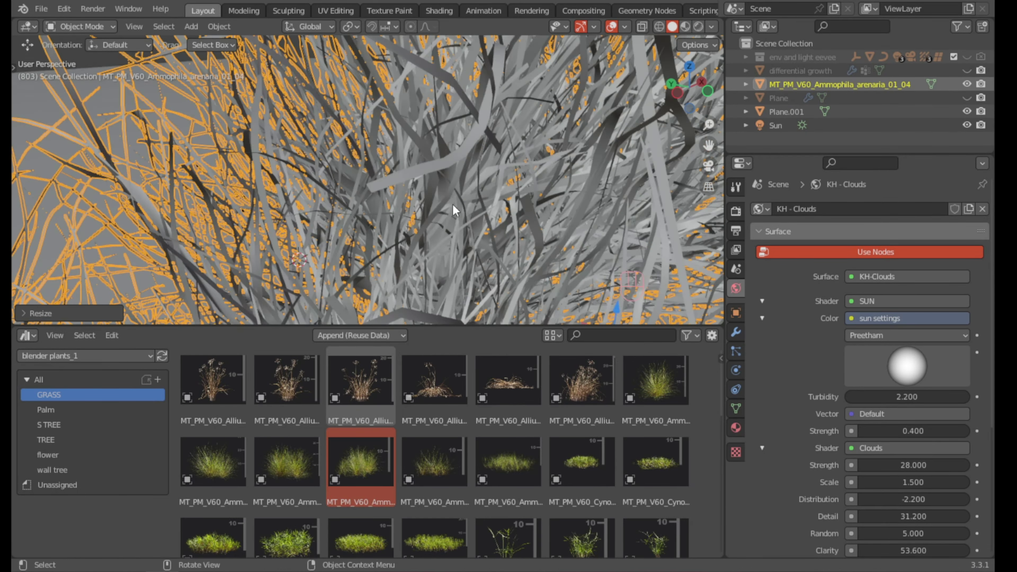
{"action": "scroll", "coordinate": [458, 209], "scroll_direction": "down", "scroll_amount": 5}
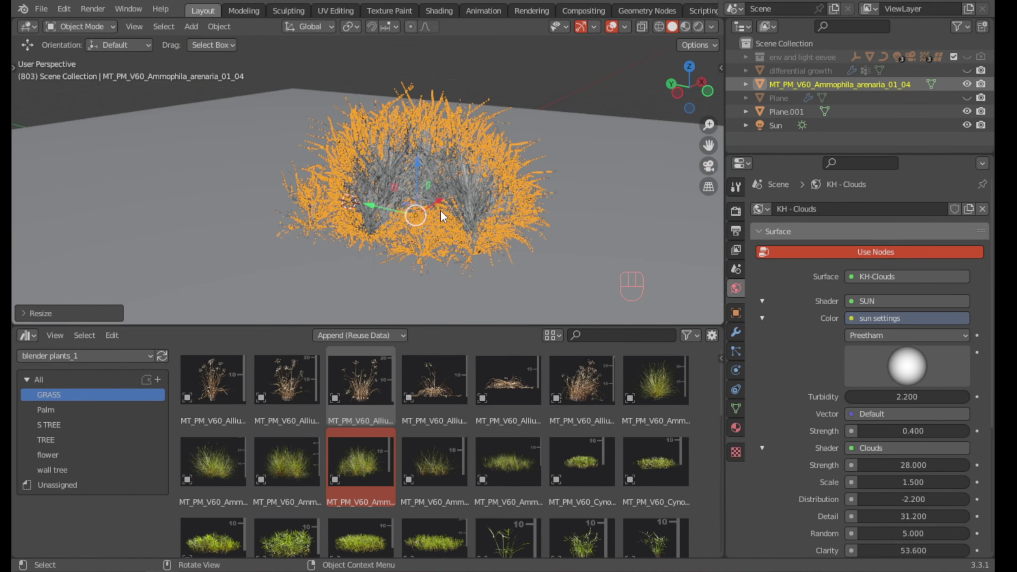
{"action": "middle_click_drag", "start_coordinate": [457, 210], "coordinate": [442, 215]}
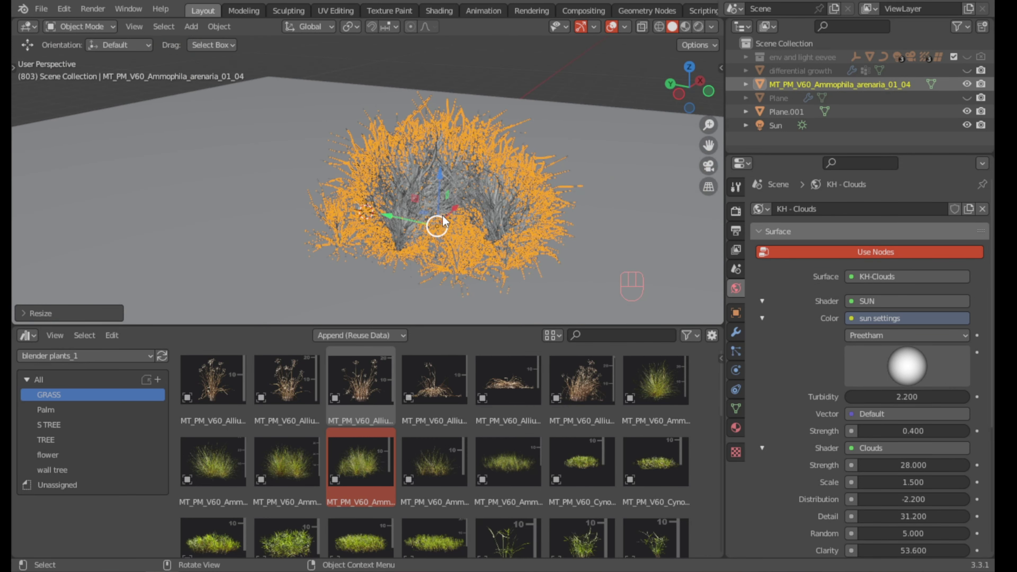
{"action": "key", "text": "x"}
{"action": "left_click", "coordinate": [445, 218]}
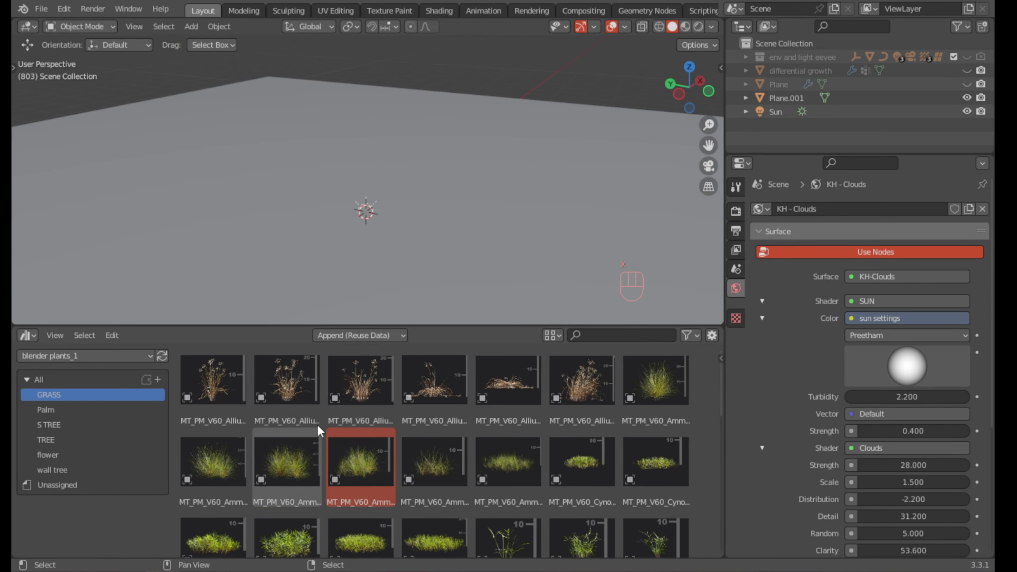
Drag the Acer buergerianum tree from the All catalog onto the ground plane and zoom in.
{"action": "left_click", "coordinate": [38, 380]}
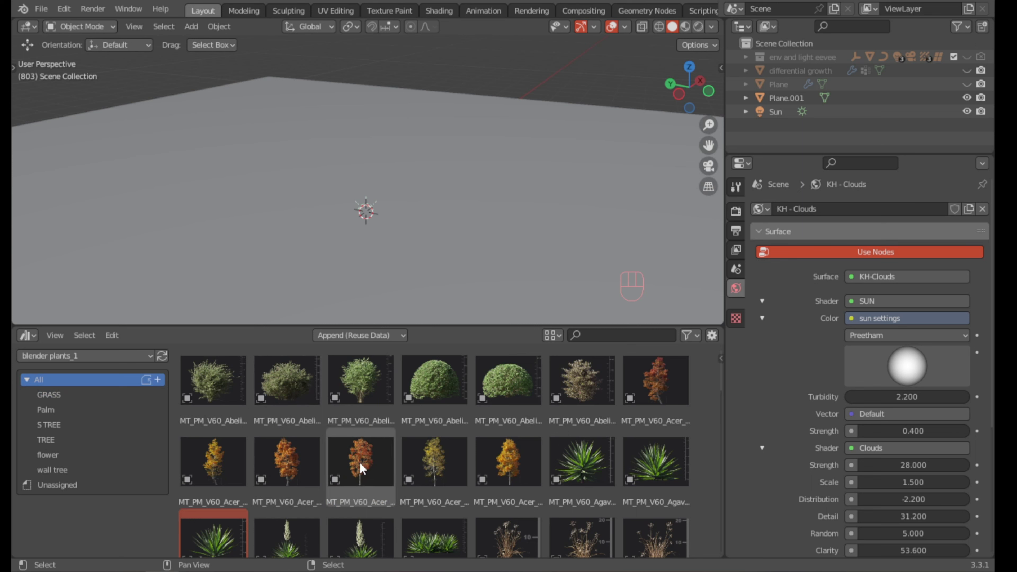
{"action": "left_click_drag", "start_coordinate": [359, 462], "coordinate": [462, 219]}
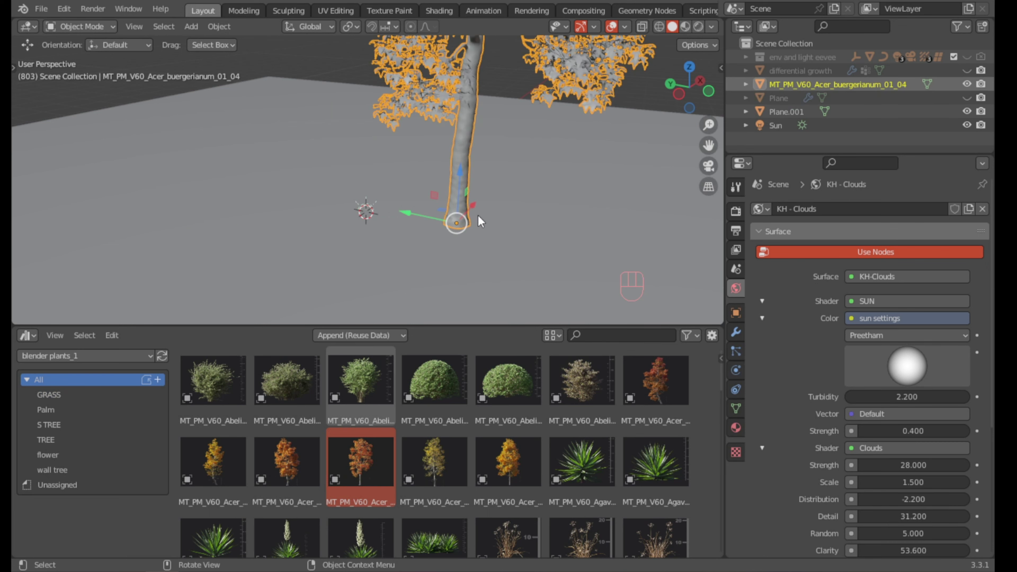
{"action": "mouse_move", "coordinate": [480, 221]}
{"action": "middle_mouse_down"}
{"action": "mouse_move", "coordinate": [461, 169]}
{"action": "mouse_move", "coordinate": [432, 196]}
{"action": "mouse_move", "coordinate": [434, 240]}
{"action": "middle_mouse_up"}
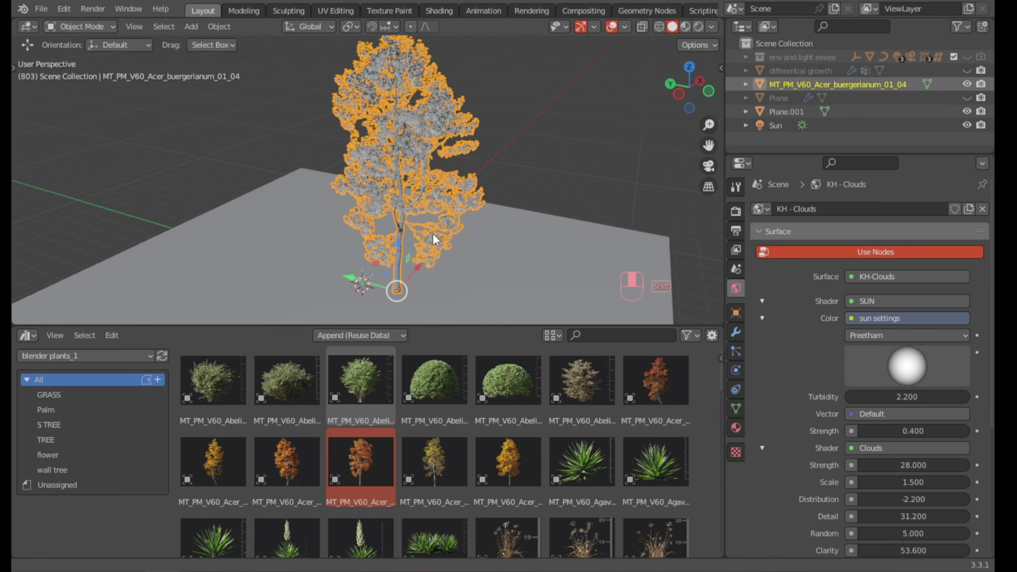
{"action": "left_click", "coordinate": [538, 122]}
{"action": "scroll", "coordinate": [405, 181], "scroll_direction": "up", "scroll_amount": 5}
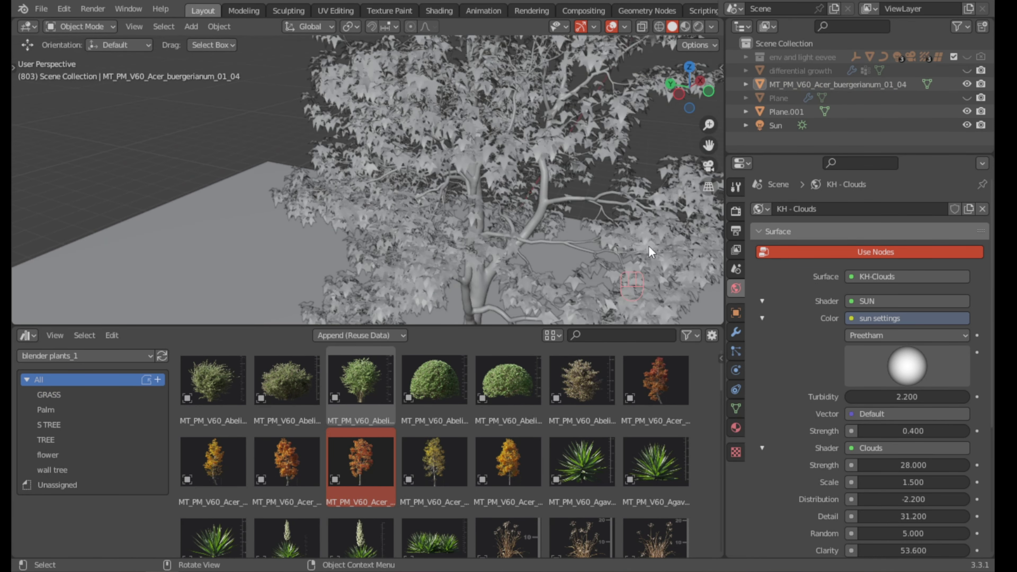
Raise the tree trunk material's Sheen Tint to 0.579 in Material Properties.
{"action": "left_click", "coordinate": [736, 428]}
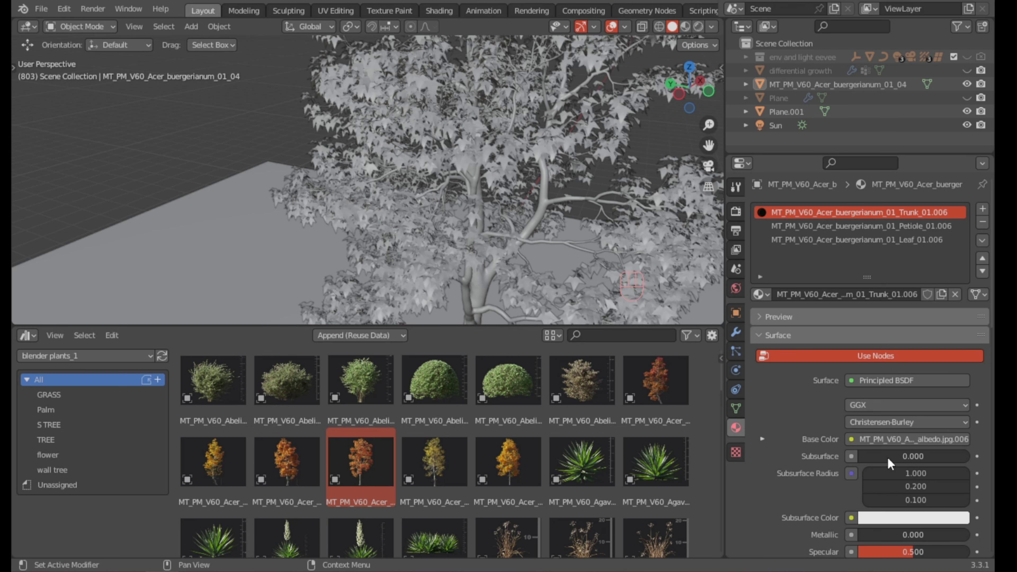
{"action": "scroll", "coordinate": [809, 399], "scroll_direction": "down", "scroll_amount": 3}
{"action": "scroll", "coordinate": [812, 402], "scroll_direction": "down", "scroll_amount": 3}
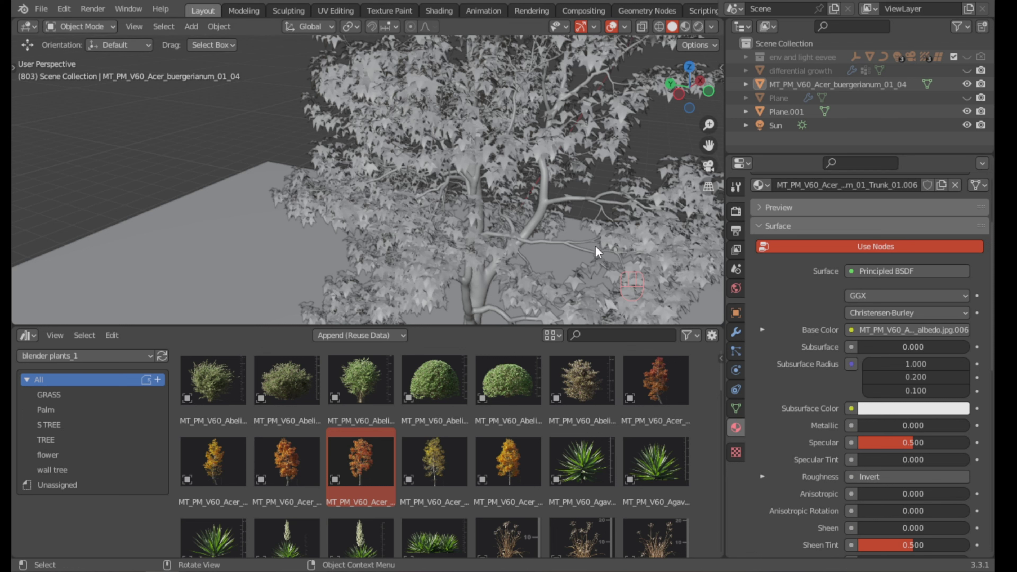
{"action": "scroll", "coordinate": [887, 485], "scroll_direction": "down", "scroll_amount": 2}
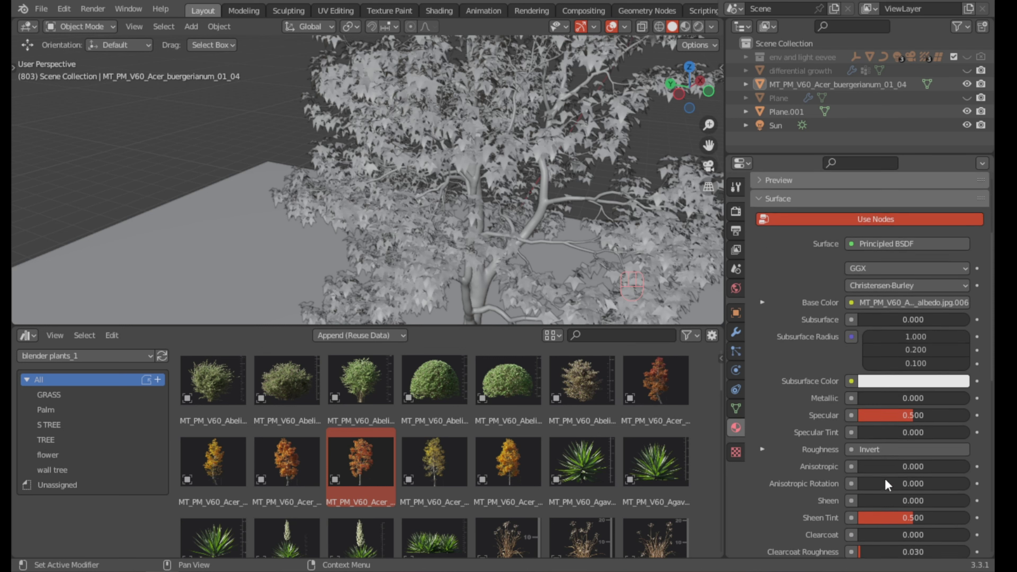
{"action": "scroll", "coordinate": [886, 485], "scroll_direction": "down", "scroll_amount": 3}
{"action": "scroll", "coordinate": [886, 480], "scroll_direction": "down", "scroll_amount": 4}
{"action": "scroll", "coordinate": [887, 472], "scroll_direction": "down", "scroll_amount": 4}
{"action": "scroll", "coordinate": [889, 457], "scroll_direction": "down", "scroll_amount": 2}
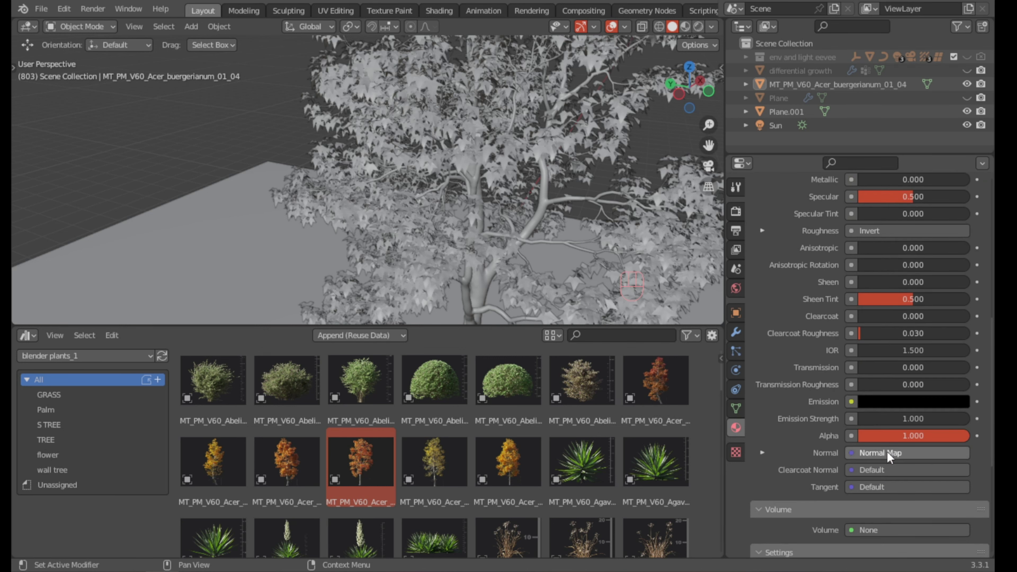
{"action": "left_click_drag", "start_coordinate": [916, 299], "coordinate": [920, 299]}
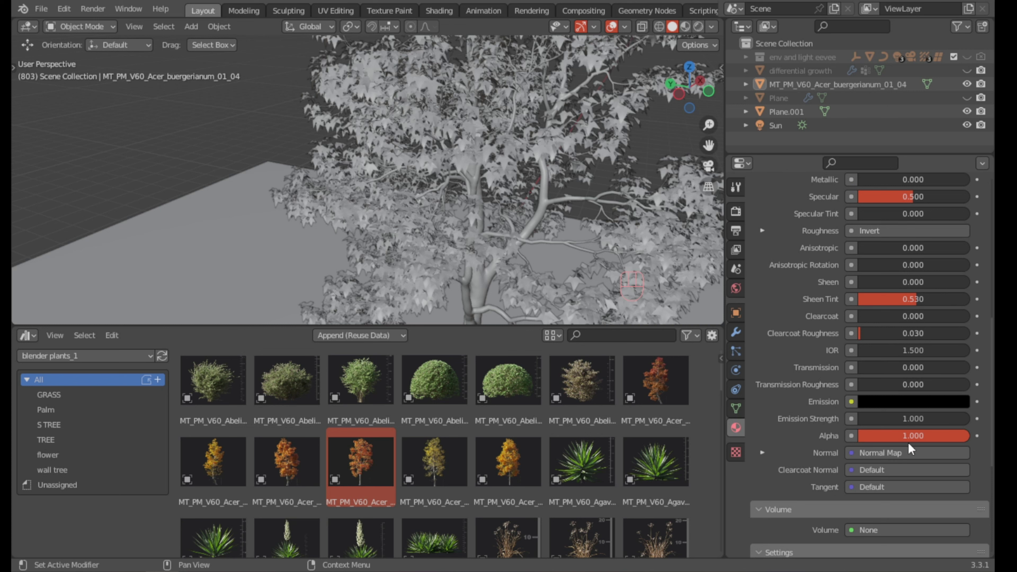
{"action": "scroll", "coordinate": [817, 188], "scroll_direction": "up", "scroll_amount": 5}
{"action": "scroll", "coordinate": [828, 223], "scroll_direction": "up", "scroll_amount": 5}
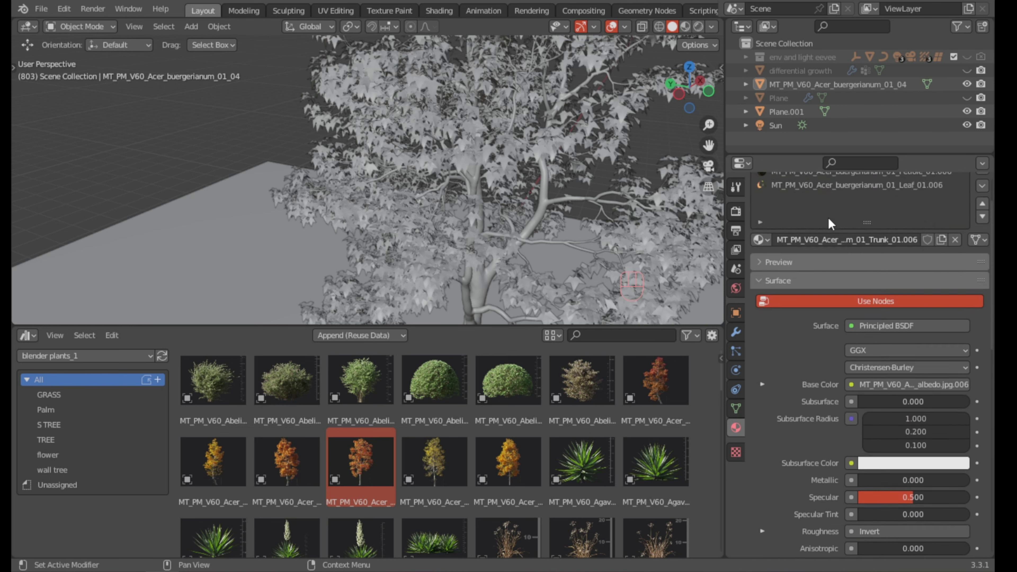
{"action": "scroll", "coordinate": [828, 223], "scroll_direction": "up", "scroll_amount": 2}
Compare the Petiole and Leaf material slots with the material preview expanded.
{"action": "left_click", "coordinate": [805, 199]}
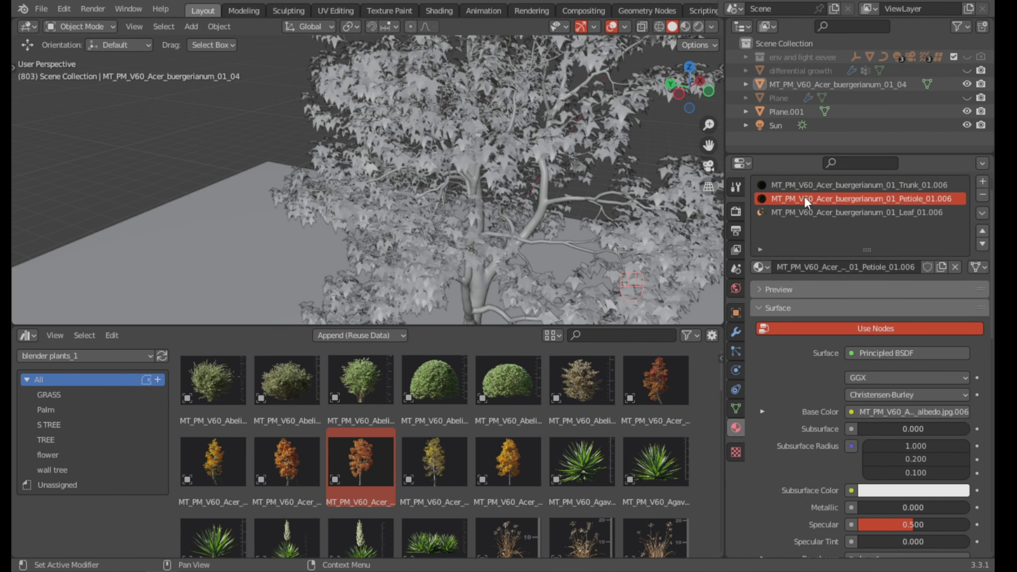
{"action": "left_click", "coordinate": [807, 211]}
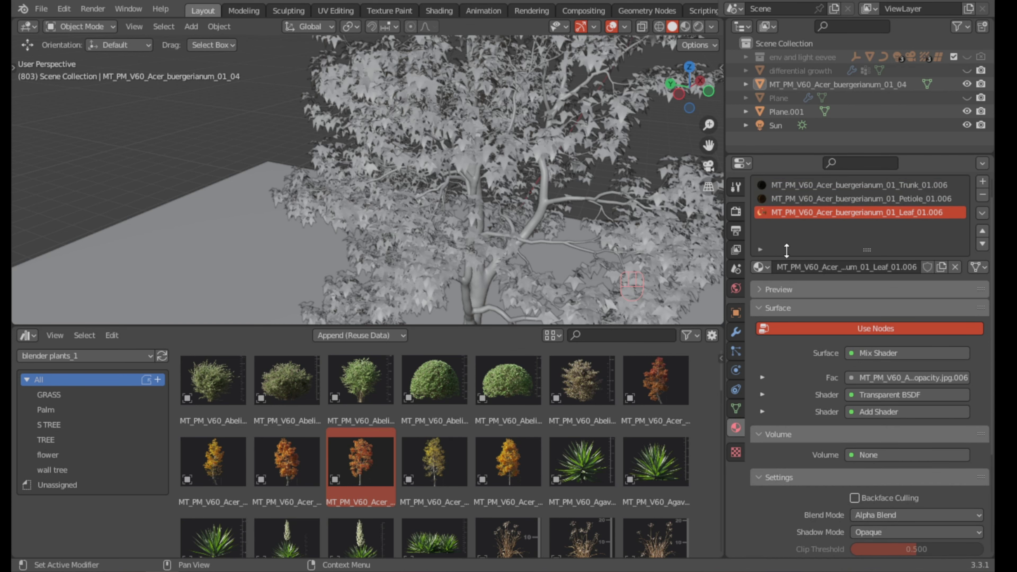
{"action": "left_click", "coordinate": [756, 290]}
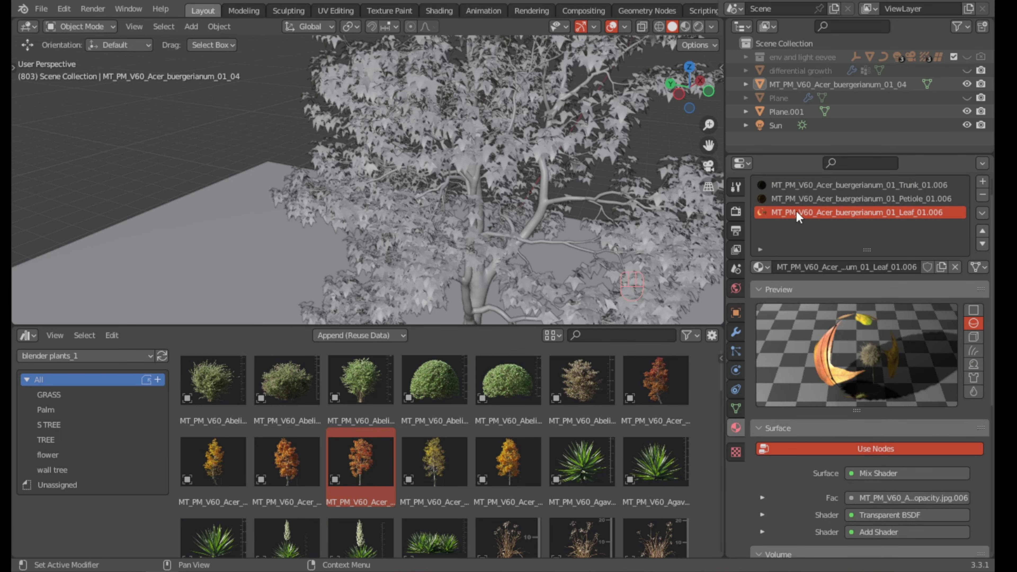
{"action": "left_click", "coordinate": [796, 200]}
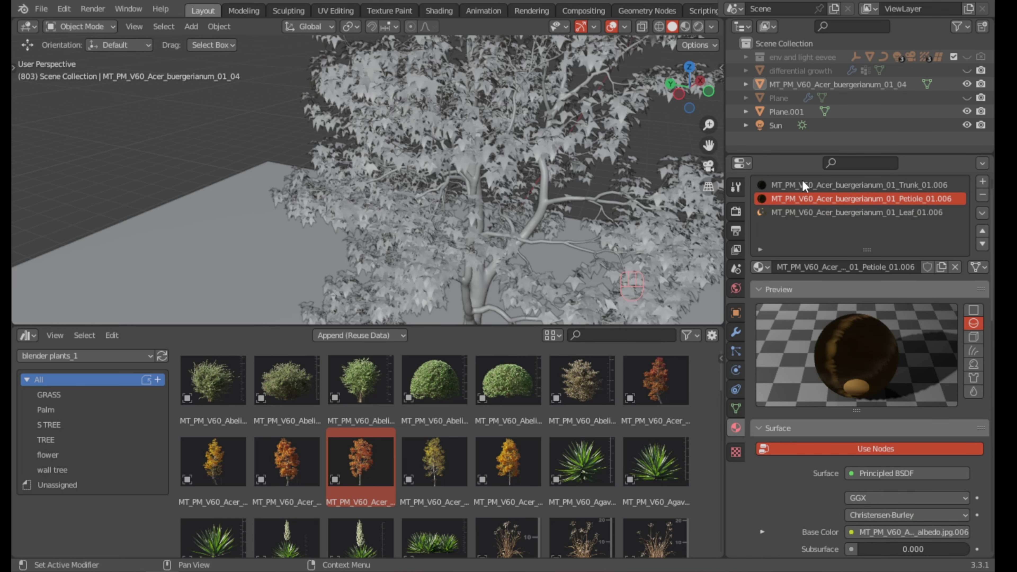
{"action": "left_click", "coordinate": [802, 183]}
Enable Screen Space Refraction in the Leaf material's settings.
{"action": "left_click", "coordinate": [797, 212]}
{"action": "scroll", "coordinate": [817, 354], "scroll_direction": "down", "scroll_amount": 3}
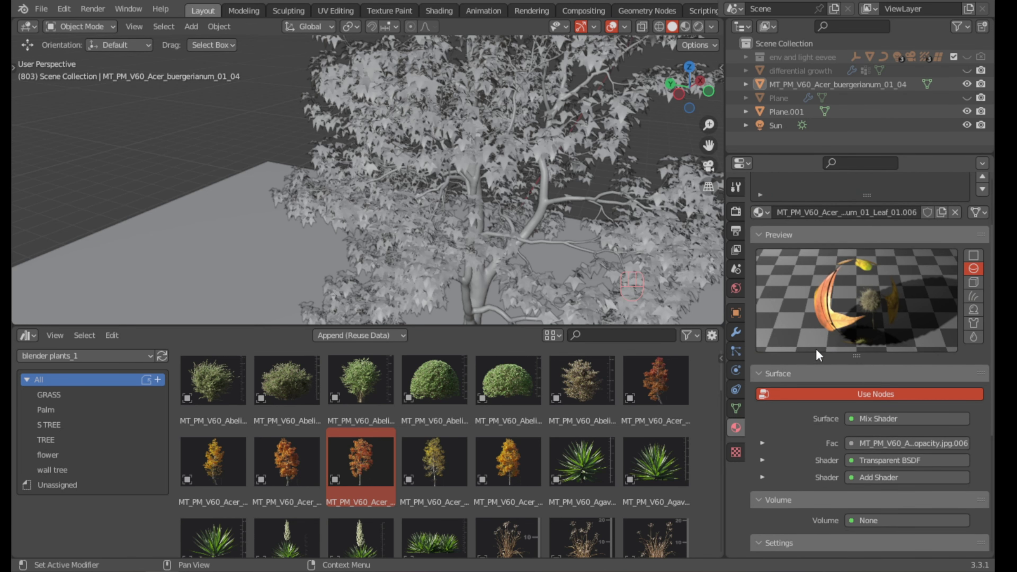
{"action": "scroll", "coordinate": [843, 363], "scroll_direction": "down", "scroll_amount": 3}
{"action": "scroll", "coordinate": [844, 363], "scroll_direction": "down", "scroll_amount": 3}
{"action": "scroll", "coordinate": [843, 362], "scroll_direction": "down", "scroll_amount": 3}
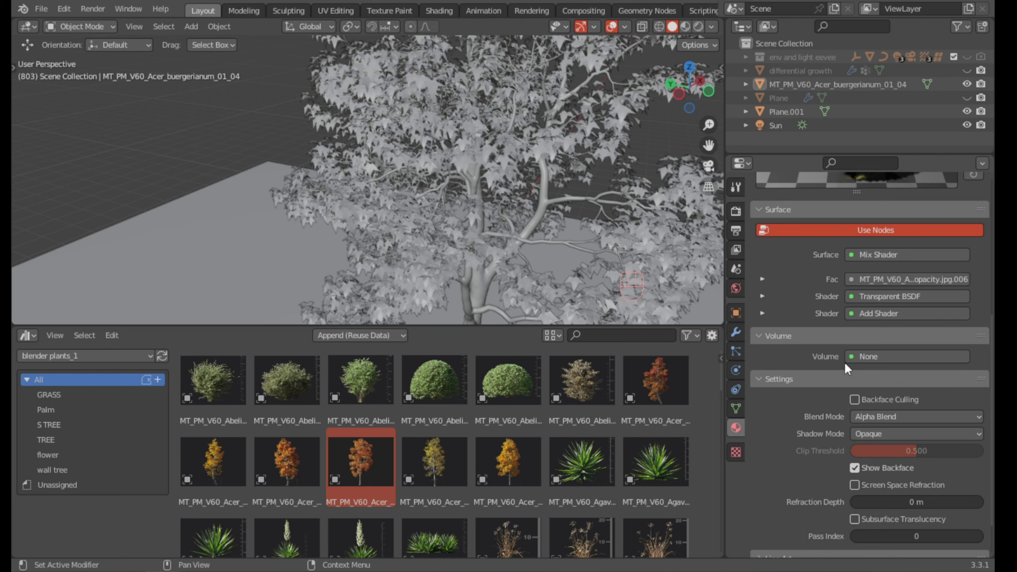
{"action": "scroll", "coordinate": [844, 362], "scroll_direction": "up", "scroll_amount": 3}
{"action": "scroll", "coordinate": [845, 366], "scroll_direction": "down", "scroll_amount": 2}
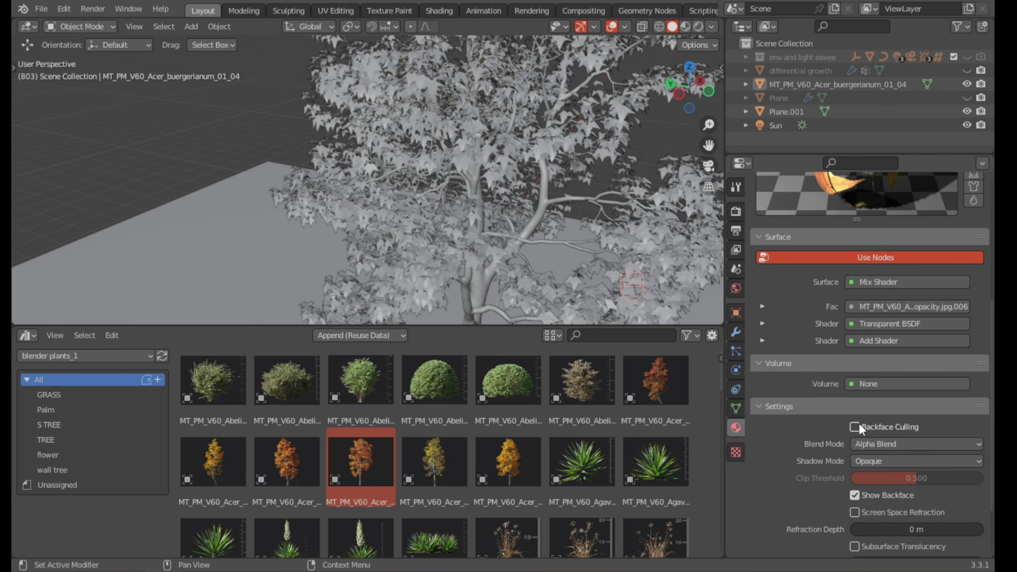
{"action": "scroll", "coordinate": [861, 422], "scroll_direction": "down", "scroll_amount": 4}
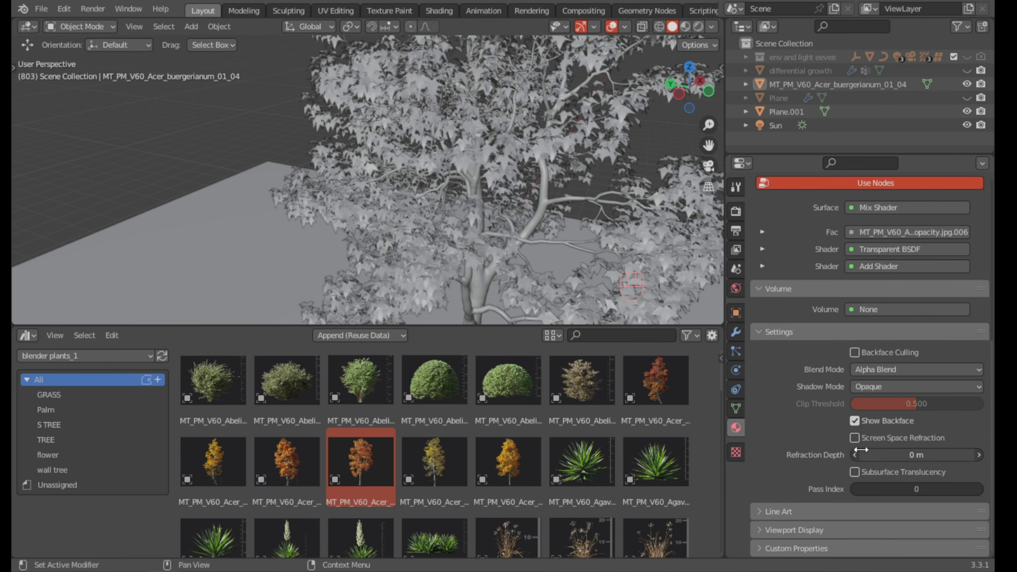
{"action": "left_click", "coordinate": [860, 437]}
{"action": "scroll", "coordinate": [862, 372], "scroll_direction": "up", "scroll_amount": 3}
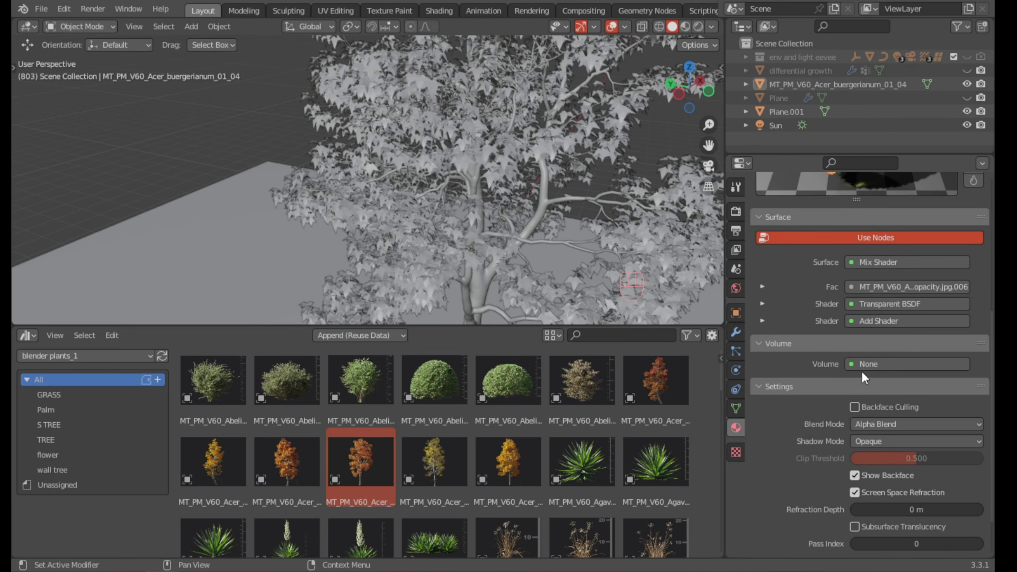
{"action": "scroll", "coordinate": [862, 279], "scroll_direction": "up", "scroll_amount": 4}
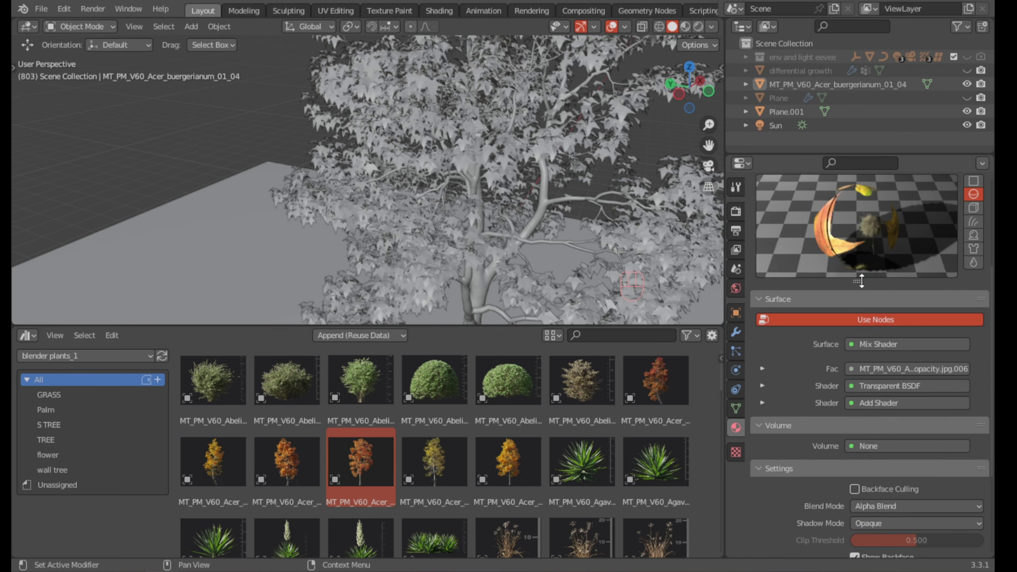
{"action": "scroll", "coordinate": [863, 282], "scroll_direction": "up", "scroll_amount": 3}
{"action": "scroll", "coordinate": [836, 331], "scroll_direction": "down", "scroll_amount": 3}
{"action": "scroll", "coordinate": [832, 332], "scroll_direction": "down", "scroll_amount": 3}
{"action": "scroll", "coordinate": [832, 332], "scroll_direction": "down", "scroll_amount": 5}
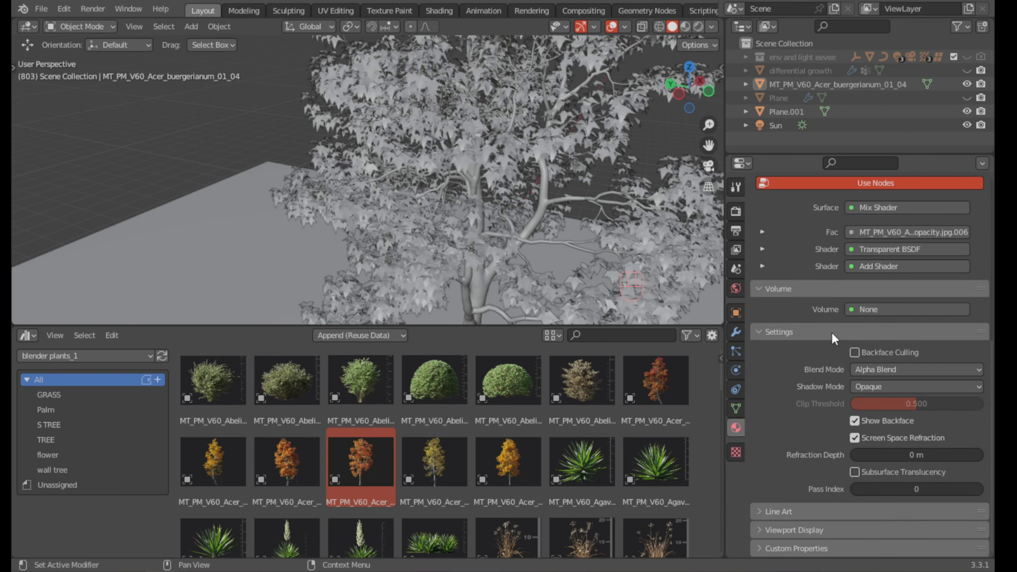
{"action": "scroll", "coordinate": [832, 334], "scroll_direction": "up", "scroll_amount": 3}
{"action": "scroll", "coordinate": [833, 333], "scroll_direction": "up", "scroll_amount": 6}
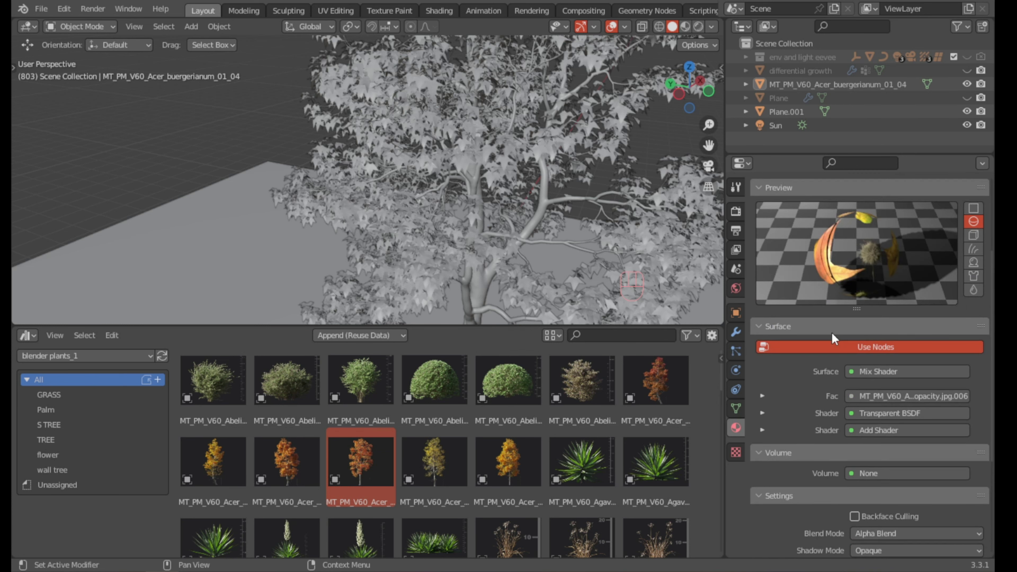
{"action": "scroll", "coordinate": [832, 333], "scroll_direction": "up", "scroll_amount": 8}
Collapse the material preview and delete the MT_PM_V60_Acer_buergerianum_01_04 tree.
{"action": "left_click", "coordinate": [763, 315]}
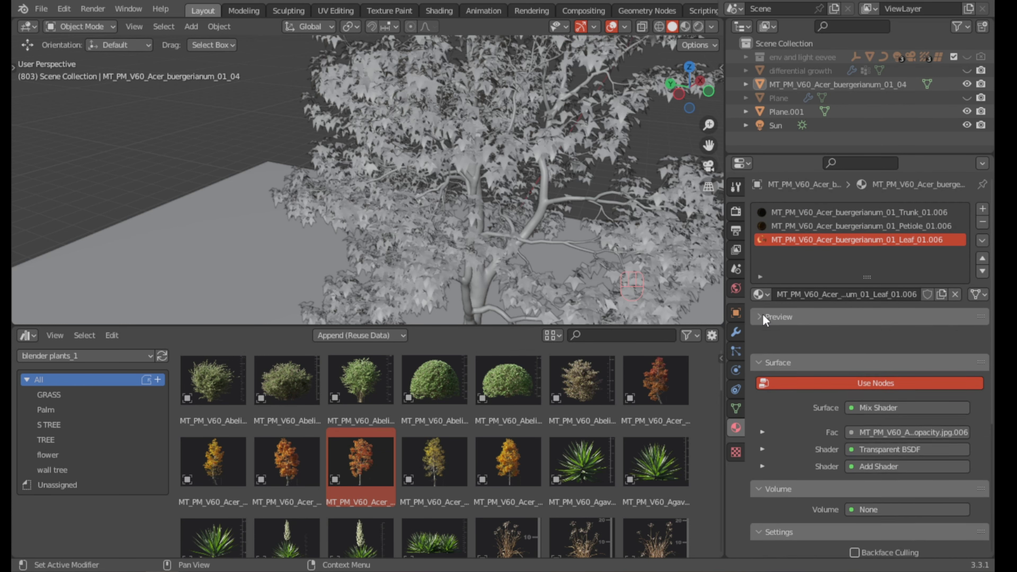
{"action": "scroll", "coordinate": [376, 295], "scroll_direction": "down", "scroll_amount": 3}
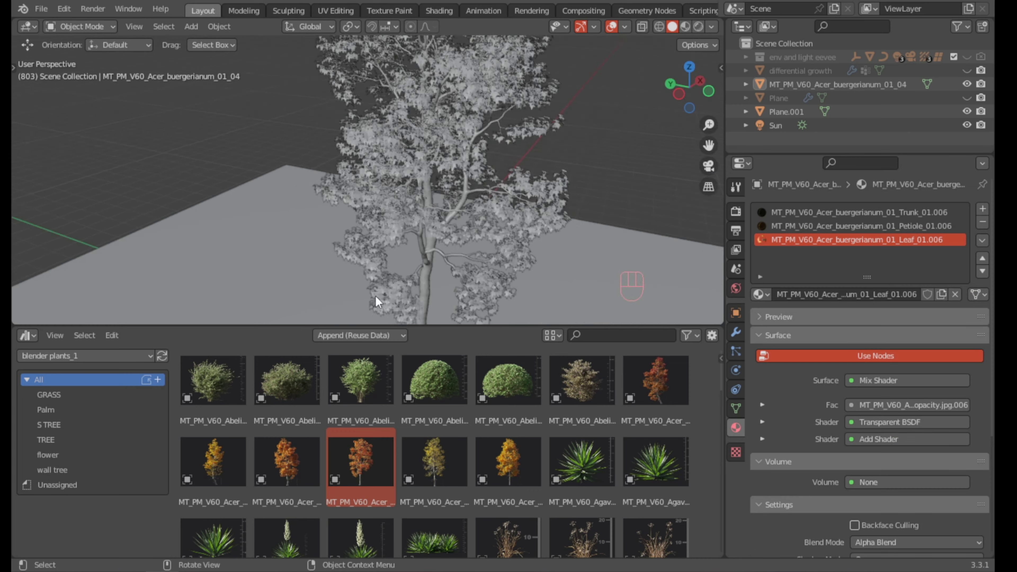
{"action": "scroll", "coordinate": [420, 260], "scroll_direction": "up", "scroll_amount": 3}
{"action": "scroll", "coordinate": [463, 229], "scroll_direction": "down", "scroll_amount": 3}
{"action": "left_click", "coordinate": [414, 244]}
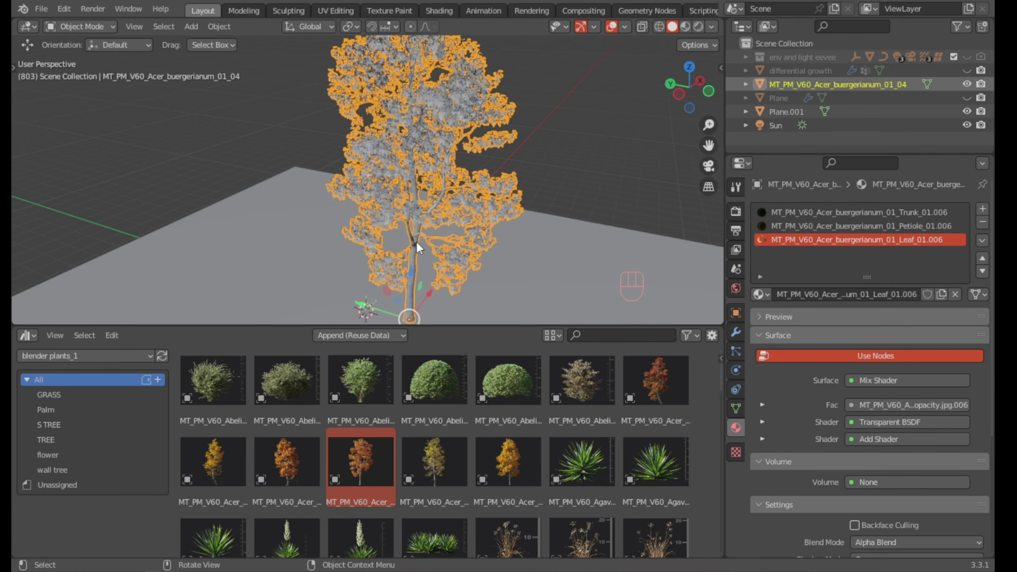
{"action": "key", "text": "x"}
{"action": "left_click", "coordinate": [449, 243]}
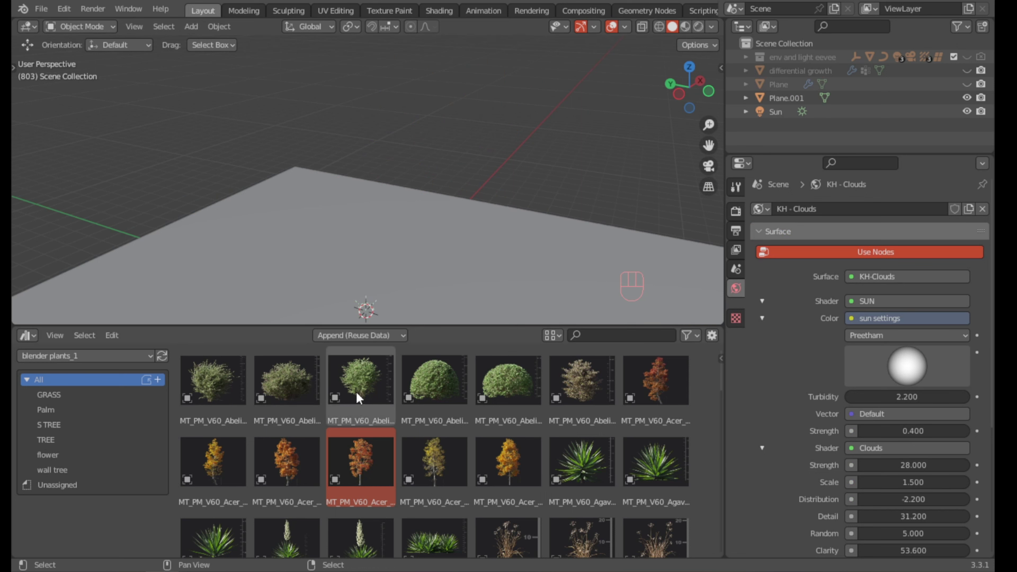
Add 'i hope it is usefull to you' after 'done' in the notes, then return to assets.
{"action": "key", "text": "shift+F11"}
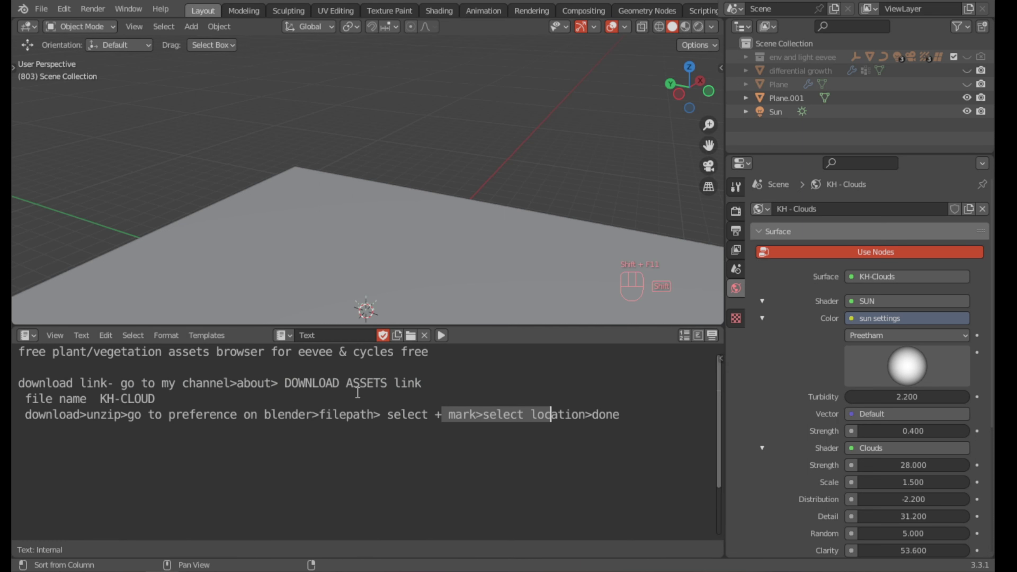
{"action": "left_click", "coordinate": [658, 416]}
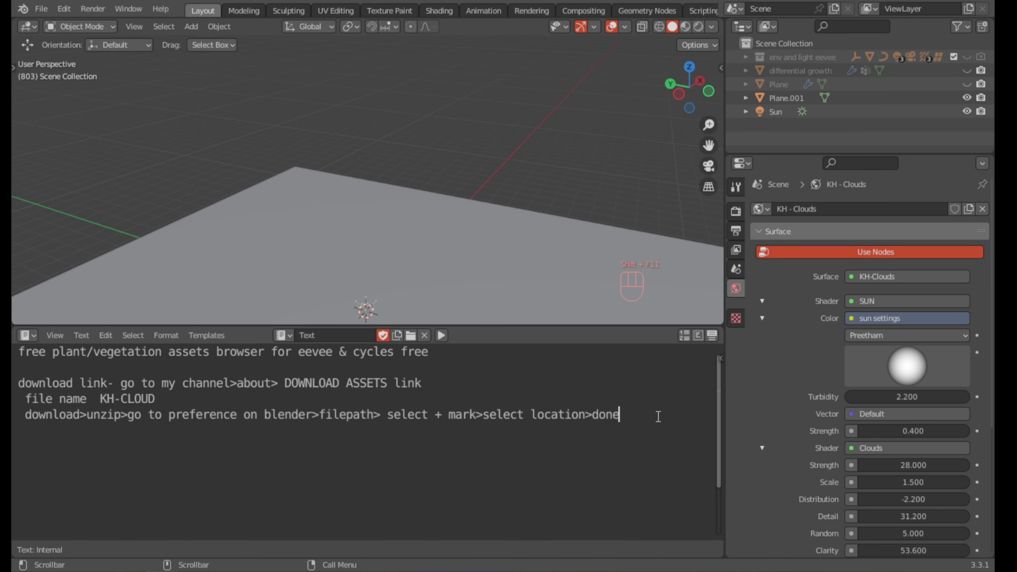
{"action": "key", "text": "Return"}
{"action": "key", "text": "Return"}
{"action": "type", "text": "i hope i"}
{"action": "type", "text": "t is "}
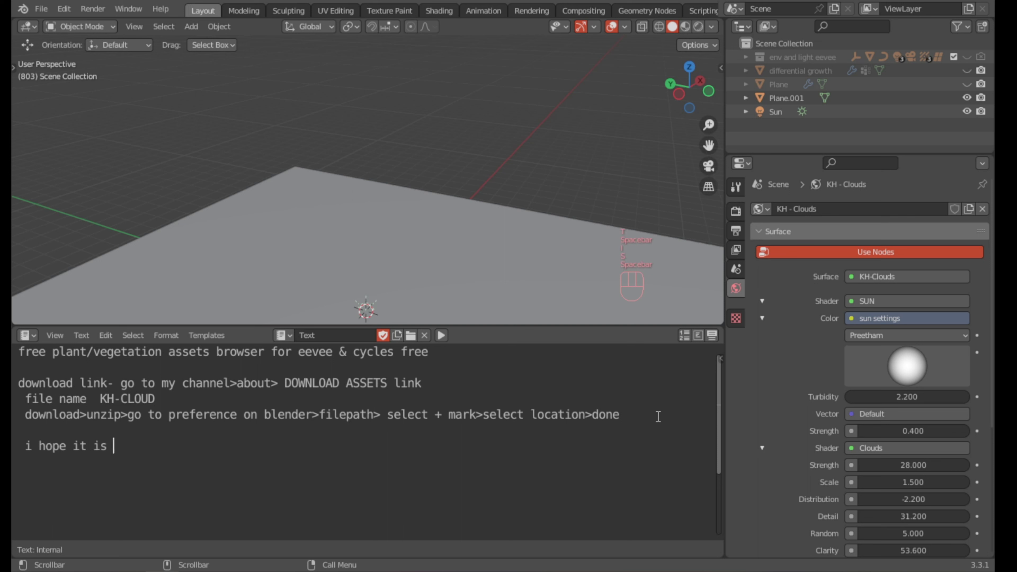
{"action": "type", "text": "usefull"}
{"action": "type", "text": " to you"}
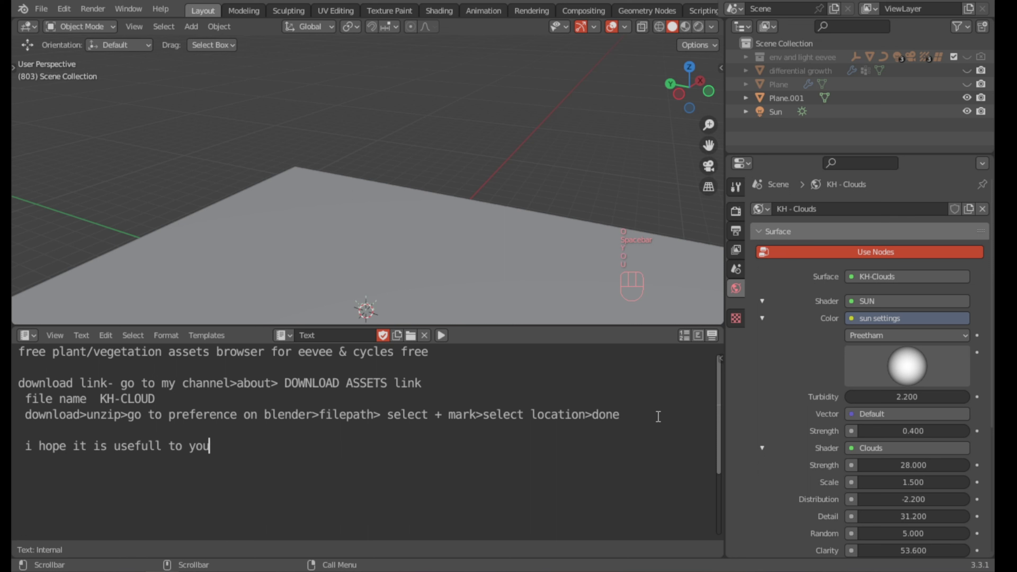
{"action": "key", "text": "KP_Enter"}
{"action": "key", "text": "shift+F1"}
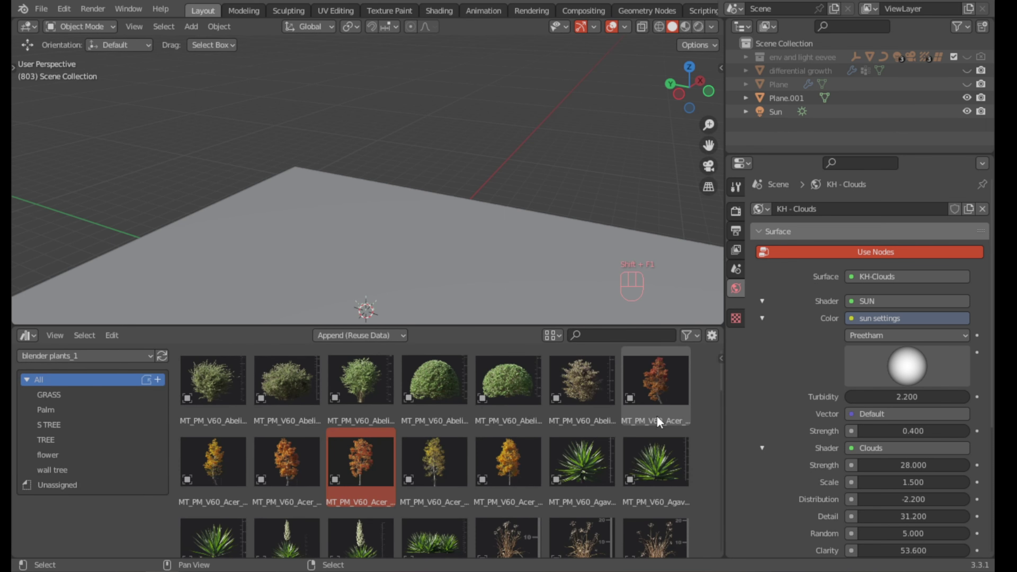
Maximize the asset browser and switch it to the Plant library.
{"action": "key", "text": "ctrl+space"}
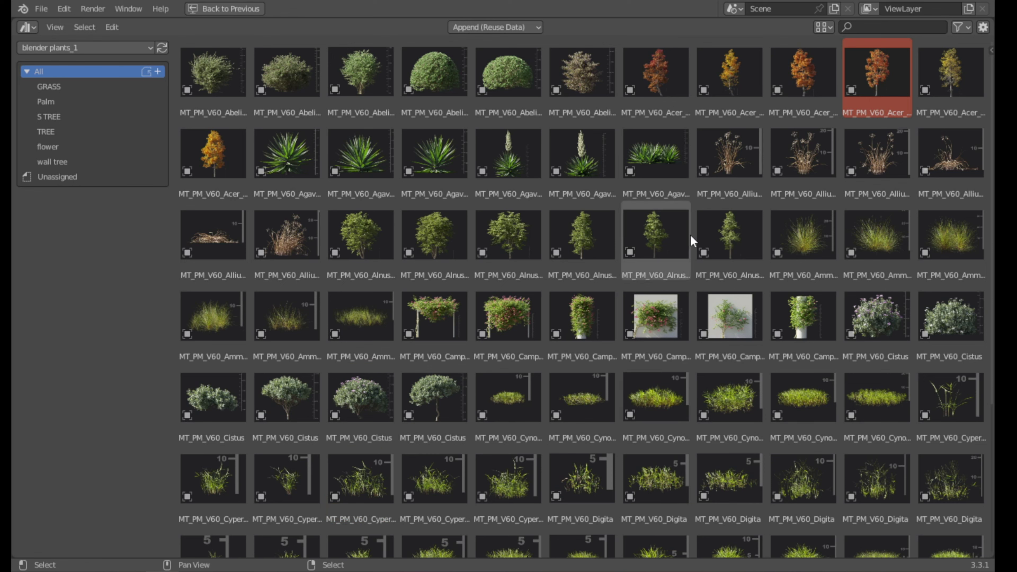
{"action": "left_click", "coordinate": [92, 48]}
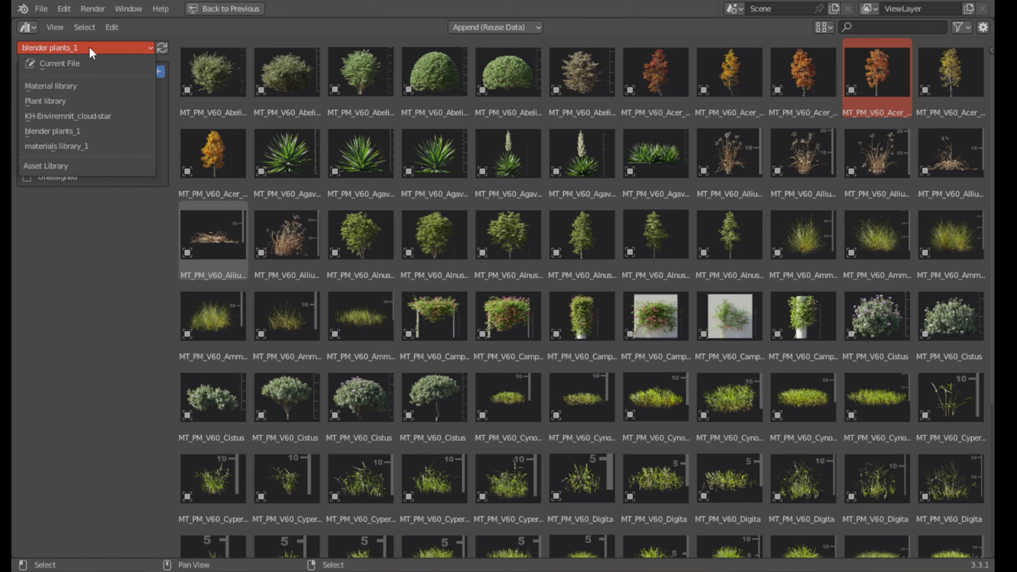
{"action": "left_click", "coordinate": [61, 101]}
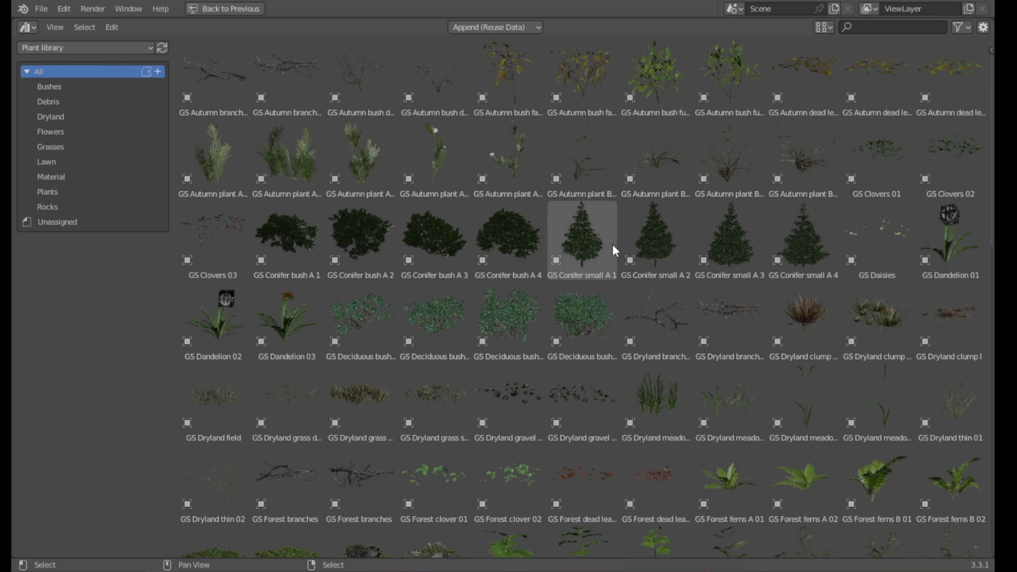
Scroll through the Plant library's GS assets and reopen the asset library list.
{"action": "scroll", "coordinate": [613, 244], "scroll_direction": "down", "scroll_amount": 2}
{"action": "scroll", "coordinate": [613, 244], "scroll_direction": "down", "scroll_amount": 2}
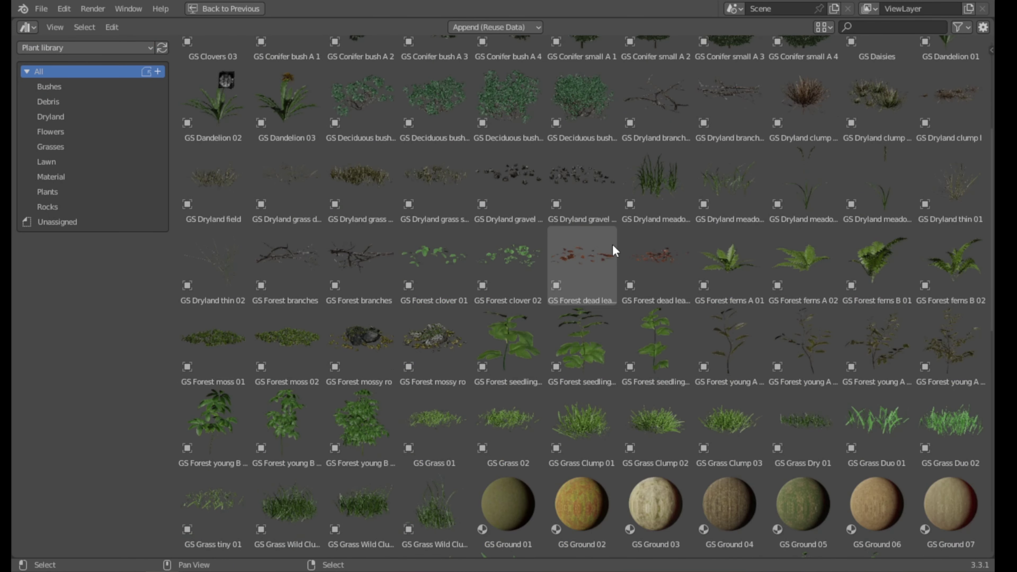
{"action": "scroll", "coordinate": [613, 244], "scroll_direction": "down", "scroll_amount": 1}
{"action": "scroll", "coordinate": [613, 245], "scroll_direction": "down", "scroll_amount": 2}
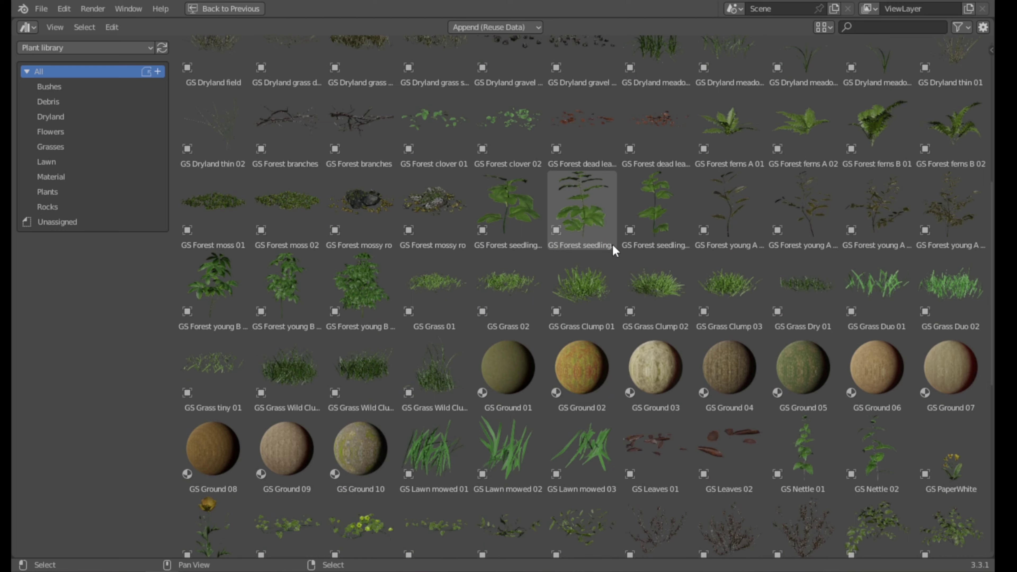
{"action": "scroll", "coordinate": [613, 245], "scroll_direction": "down", "scroll_amount": 1}
{"action": "scroll", "coordinate": [612, 244], "scroll_direction": "down", "scroll_amount": 1}
{"action": "scroll", "coordinate": [612, 244], "scroll_direction": "down", "scroll_amount": 1}
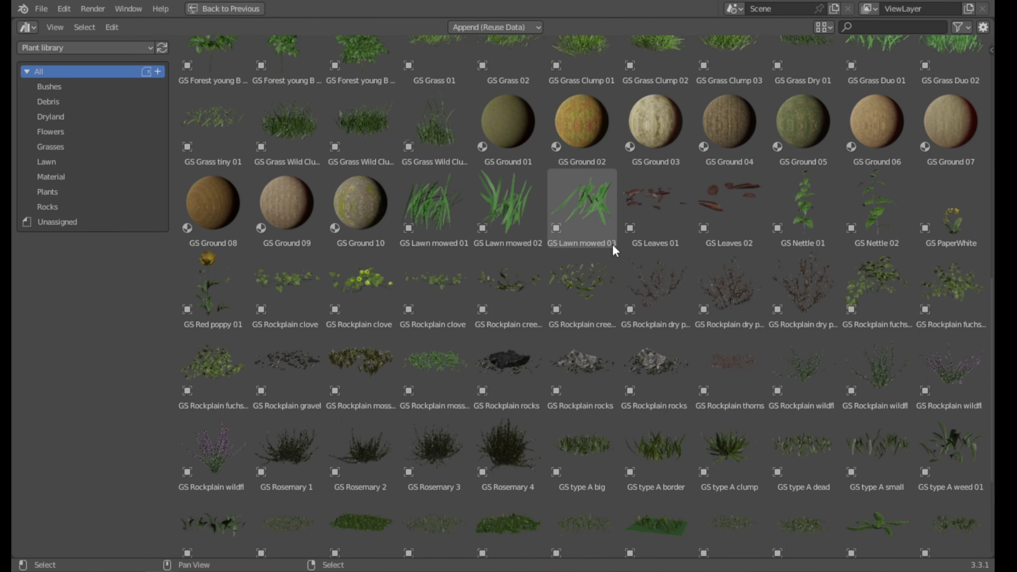
{"action": "scroll", "coordinate": [611, 244], "scroll_direction": "down", "scroll_amount": 1}
{"action": "scroll", "coordinate": [609, 242], "scroll_direction": "down", "scroll_amount": 1}
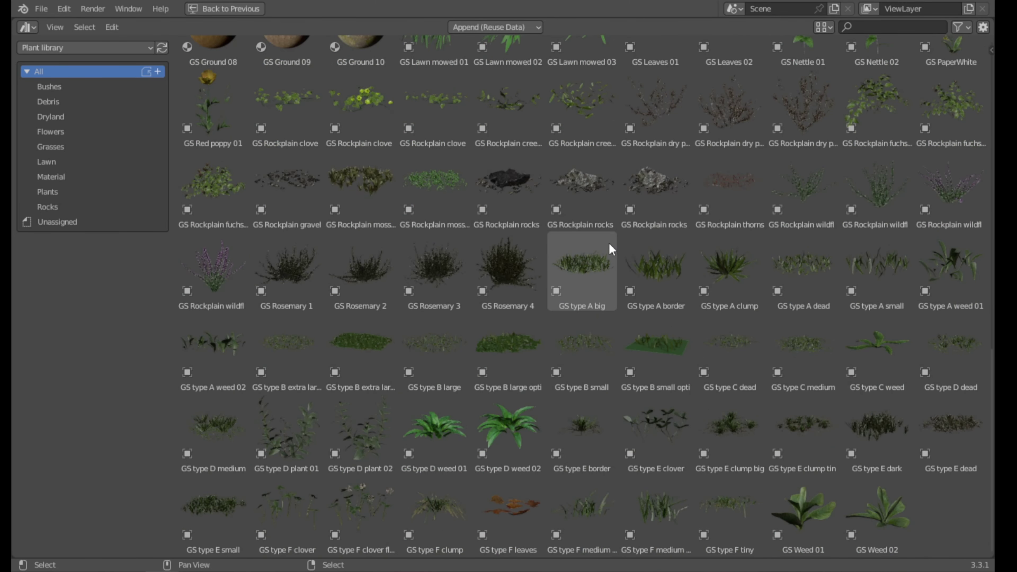
{"action": "scroll", "coordinate": [608, 242], "scroll_direction": "up", "scroll_amount": 1}
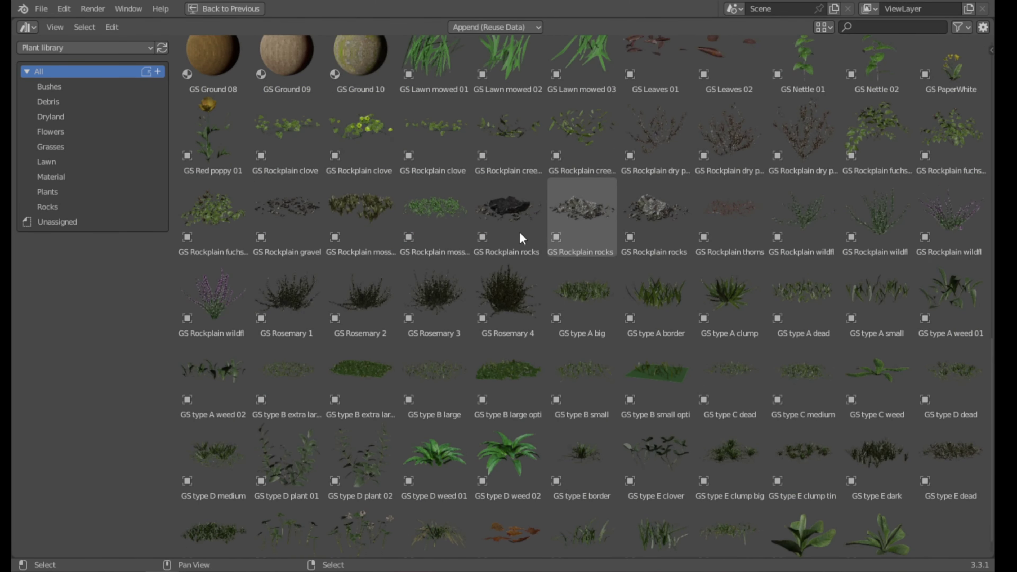
{"action": "left_click", "coordinate": [93, 50]}
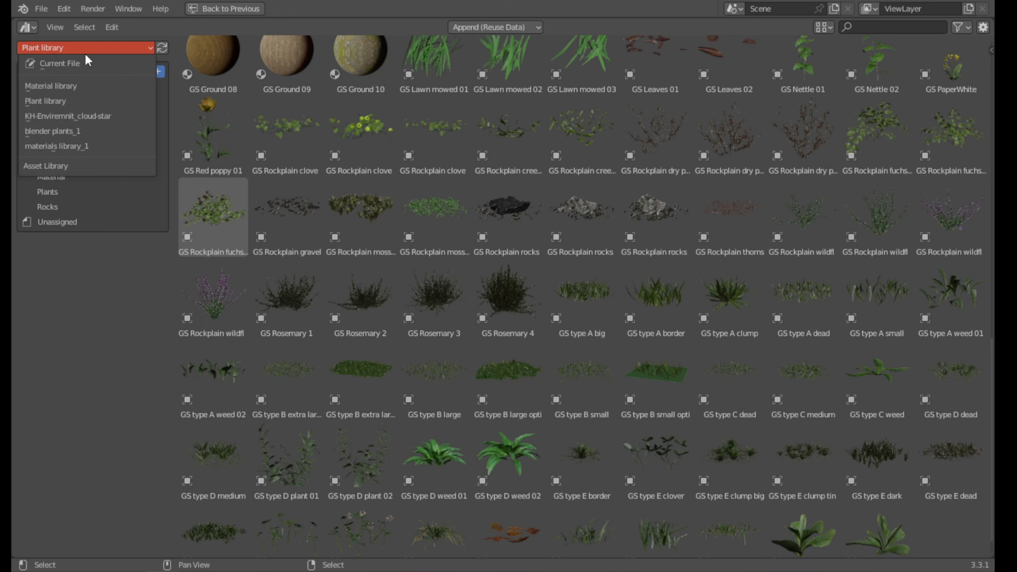
Switch to the blender plants_1 library and scroll through its MT_PM_V60 plants.
{"action": "left_click", "coordinate": [59, 131]}
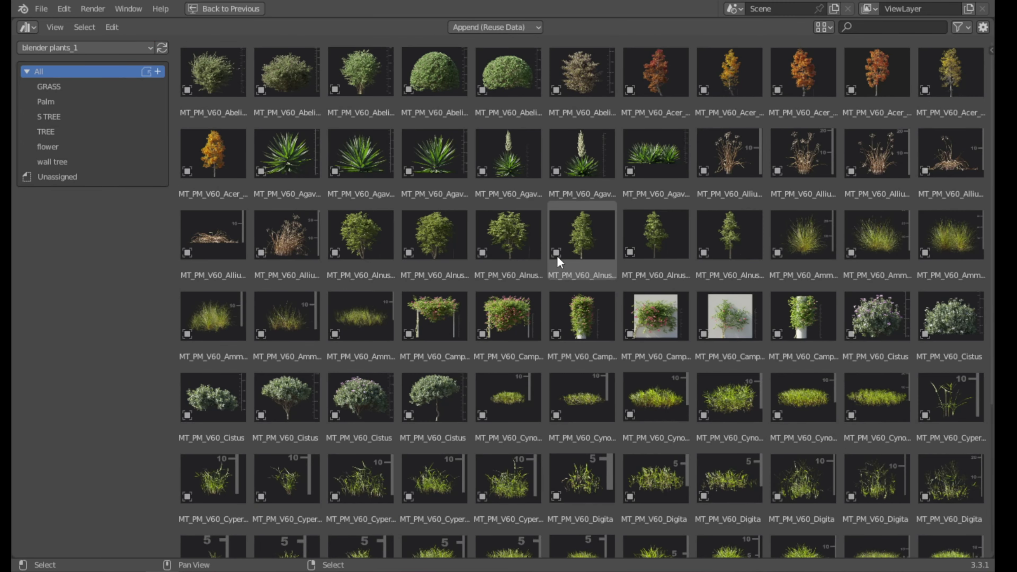
{"action": "scroll", "coordinate": [558, 260], "scroll_direction": "down", "scroll_amount": 2}
{"action": "scroll", "coordinate": [558, 260], "scroll_direction": "down", "scroll_amount": 2}
{"action": "scroll", "coordinate": [558, 261], "scroll_direction": "down", "scroll_amount": 3}
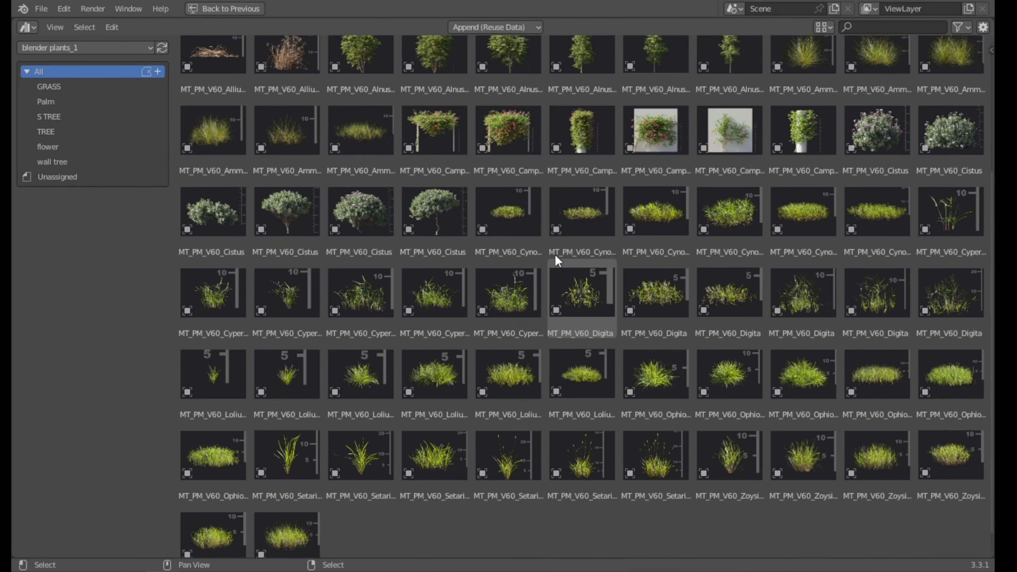
{"action": "scroll", "coordinate": [559, 260], "scroll_direction": "up", "scroll_amount": 5}
{"action": "scroll", "coordinate": [558, 261], "scroll_direction": "up", "scroll_amount": 2}
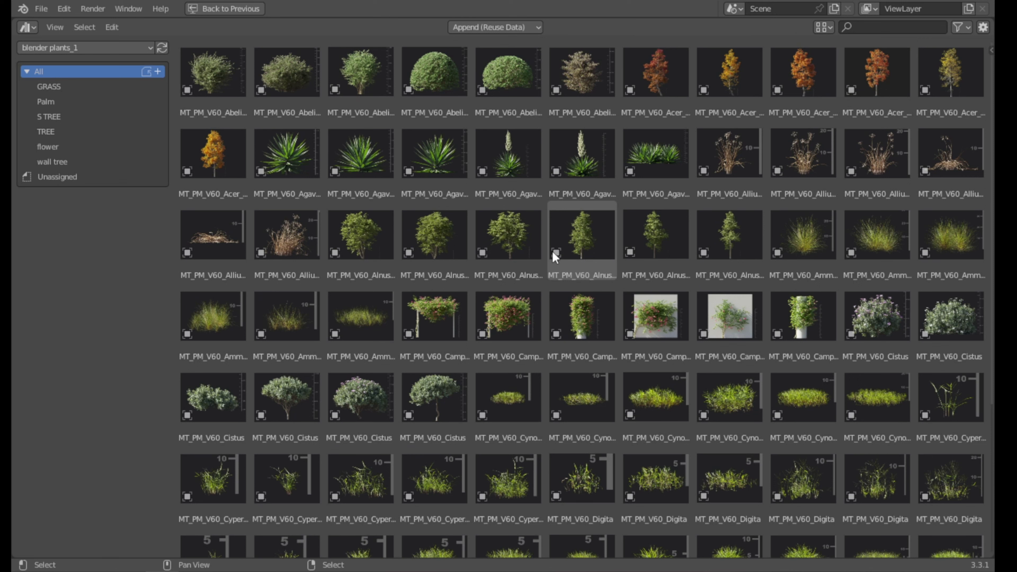